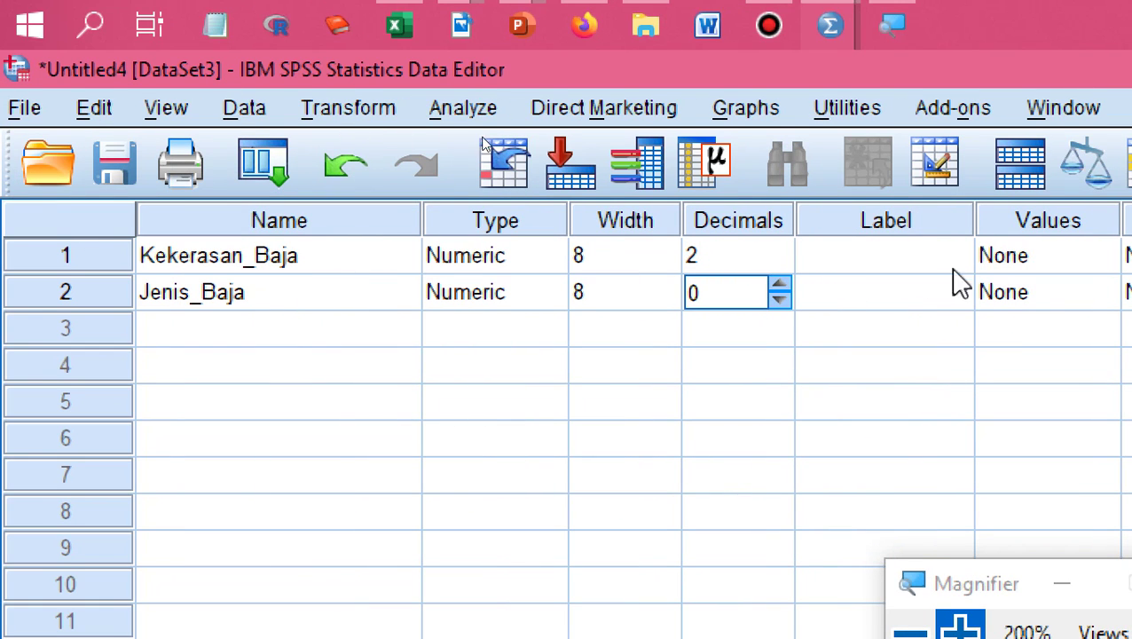
Step: Define value labels for the Jenis_Baja variable, assigning "Baja 1" to 1 and "Baja 2" to 2
{"action": "left_click", "coordinate": [1069, 295]}
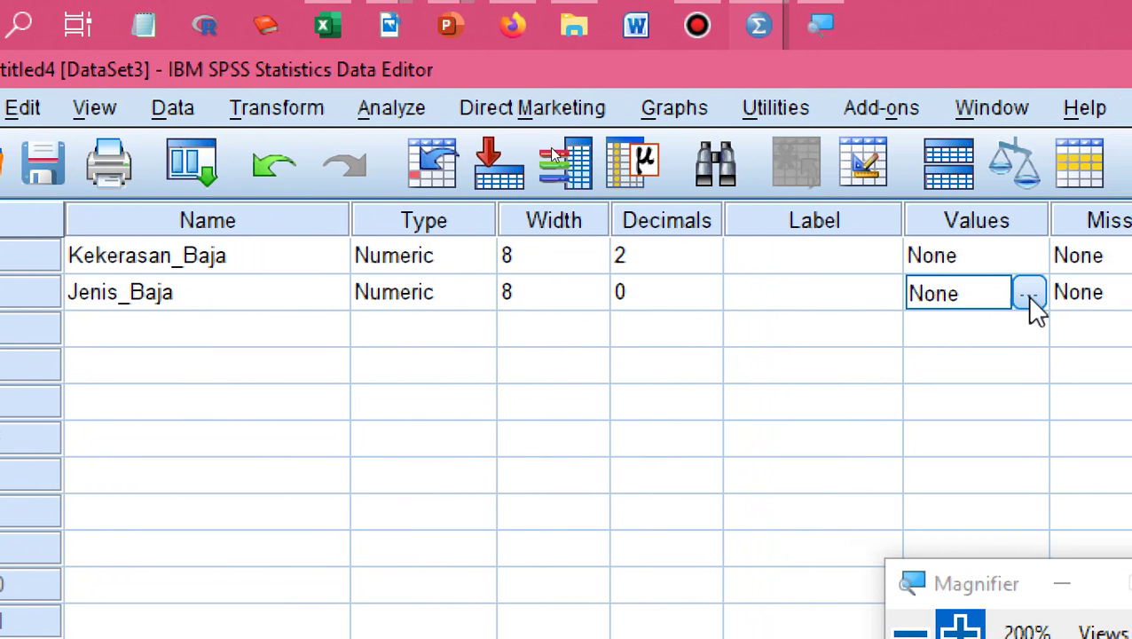
{"action": "left_click", "coordinate": [1027, 293]}
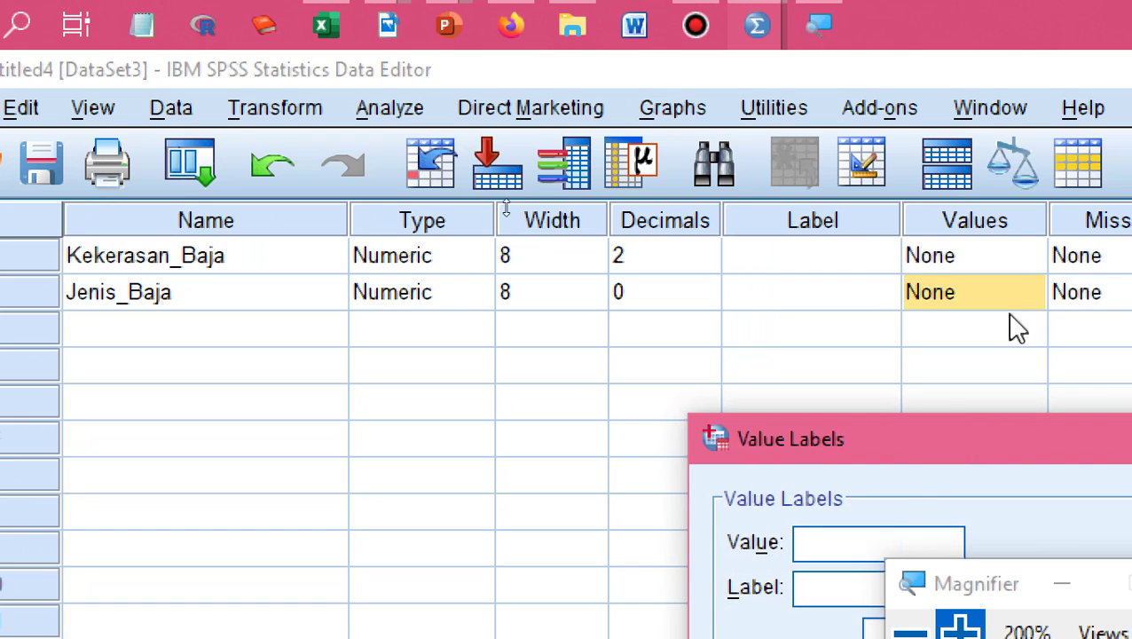
{"action": "left_click_drag", "start_coordinate": [893, 450], "coordinate": [378, 125]}
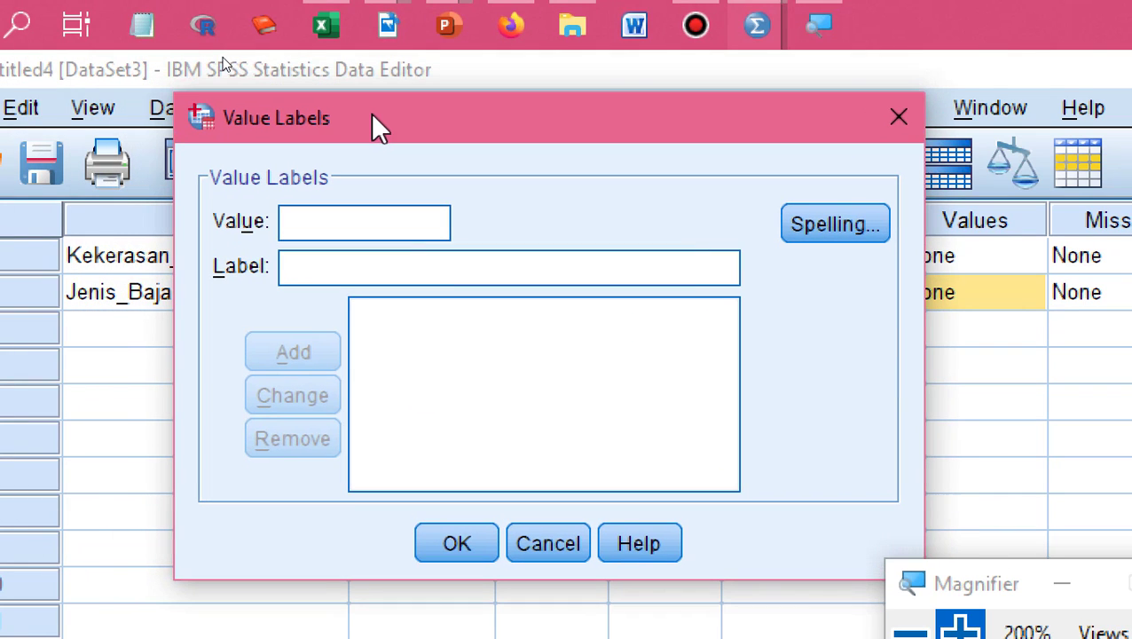
{"action": "left_click", "coordinate": [331, 224]}
{"action": "left_click", "coordinate": [316, 265]}
{"action": "type", "text": "Baja 1"}
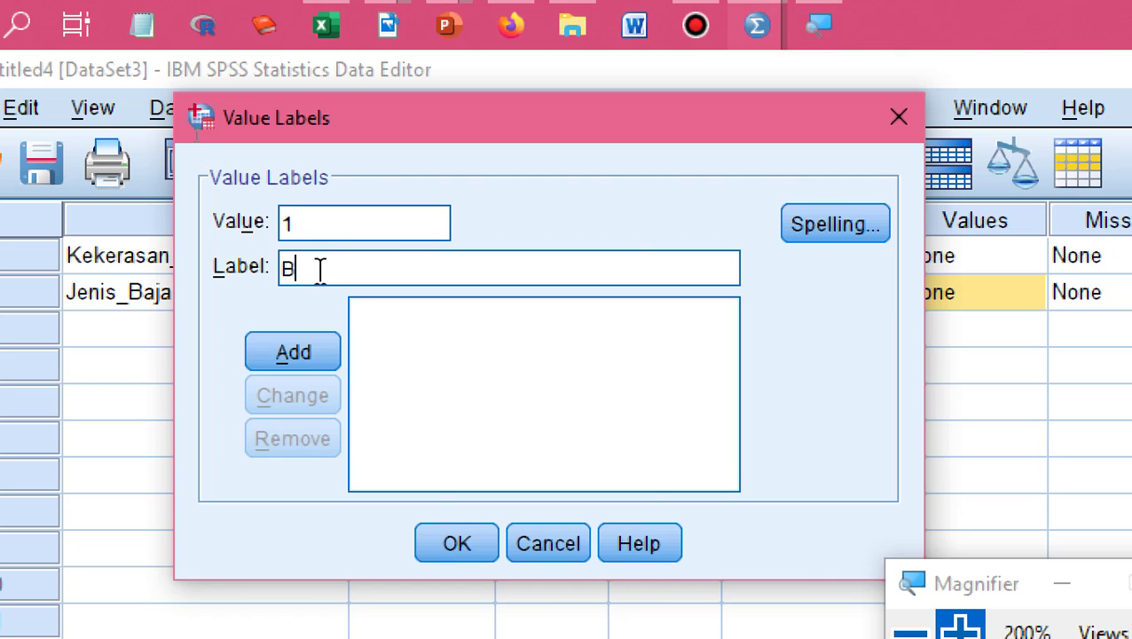
{"action": "left_click", "coordinate": [302, 350]}
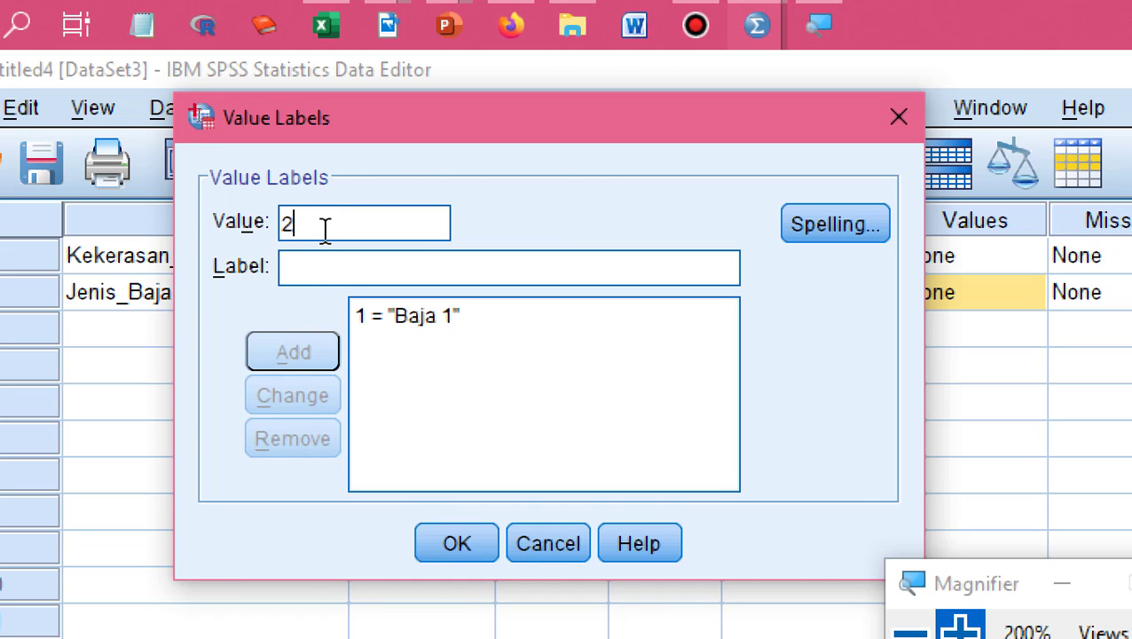
{"action": "type", "text": "Baja 2"}
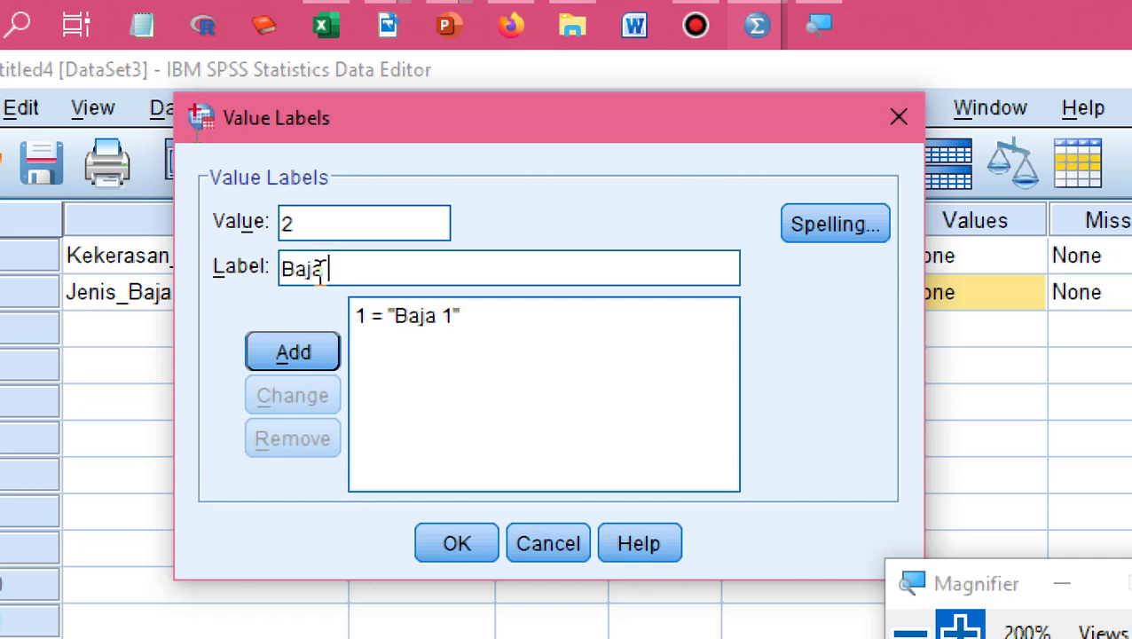
{"action": "left_click", "coordinate": [310, 349]}
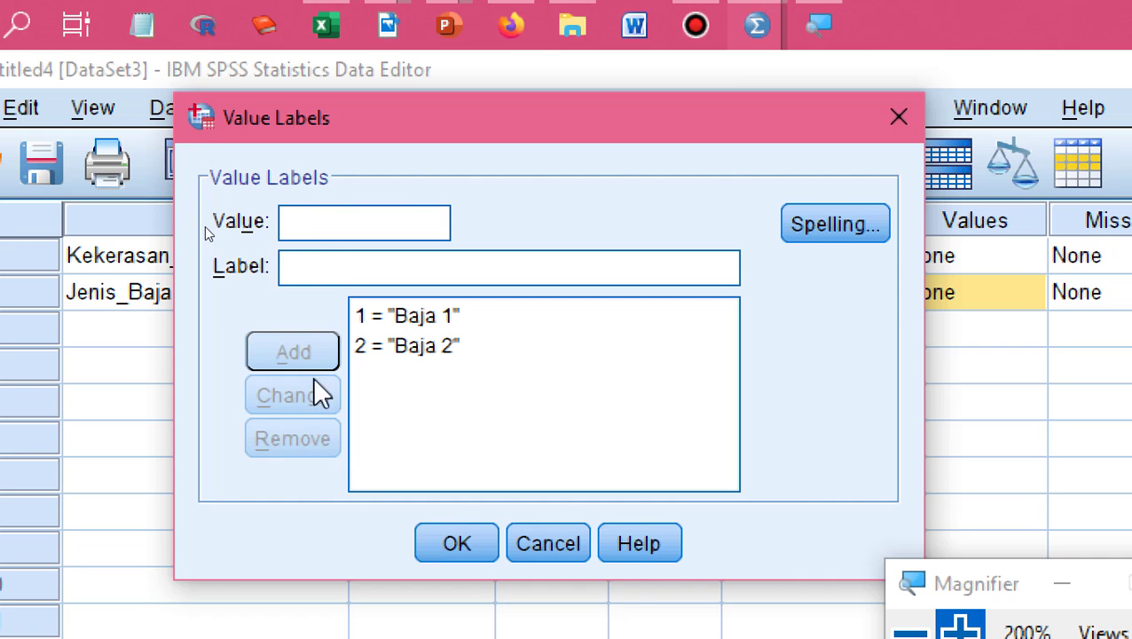
{"action": "left_click", "coordinate": [469, 543]}
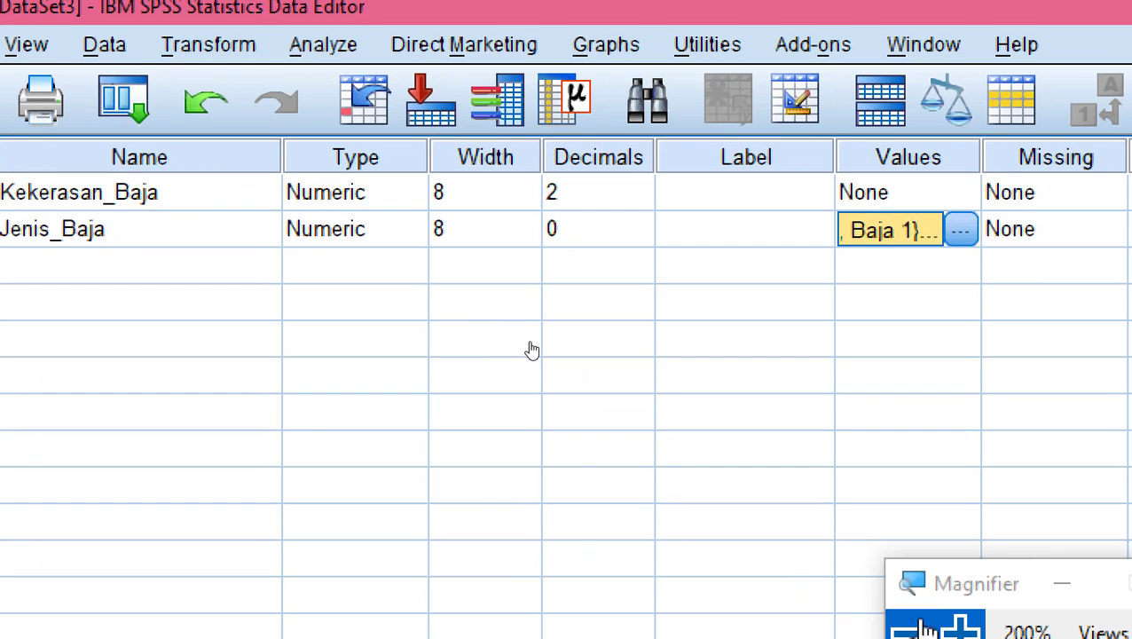
Step: Reset the screen magnification to 100%, show the data values and widen the Kekerasan_Baja column to about 16 characters
{"action": "left_click", "coordinate": [922, 626]}
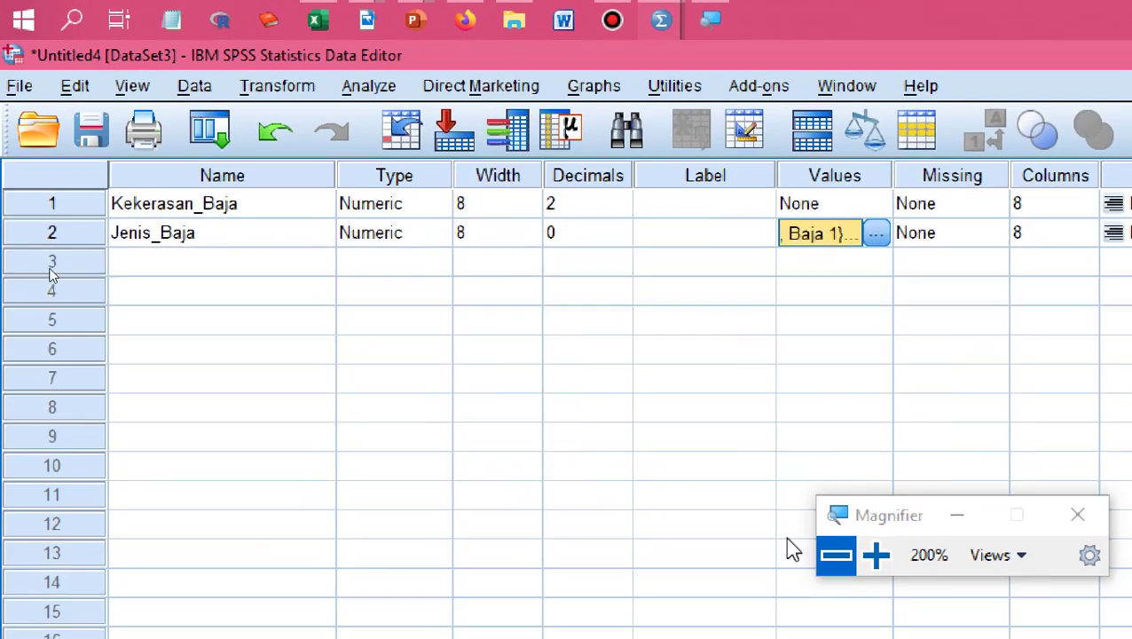
{"action": "left_click", "coordinate": [834, 550]}
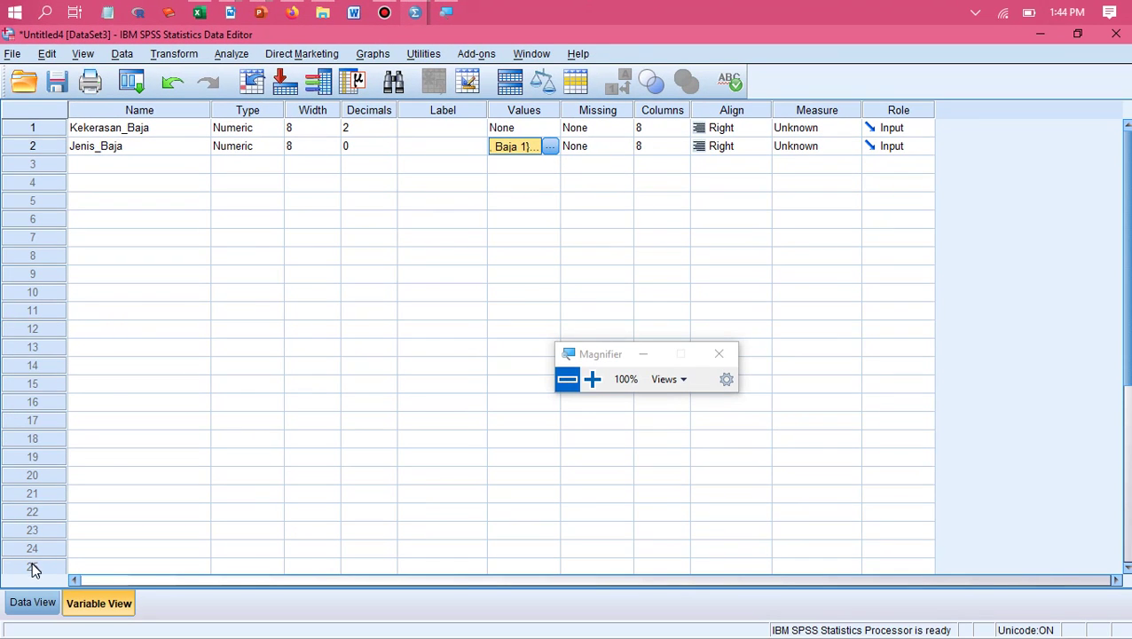
{"action": "left_click", "coordinate": [33, 602]}
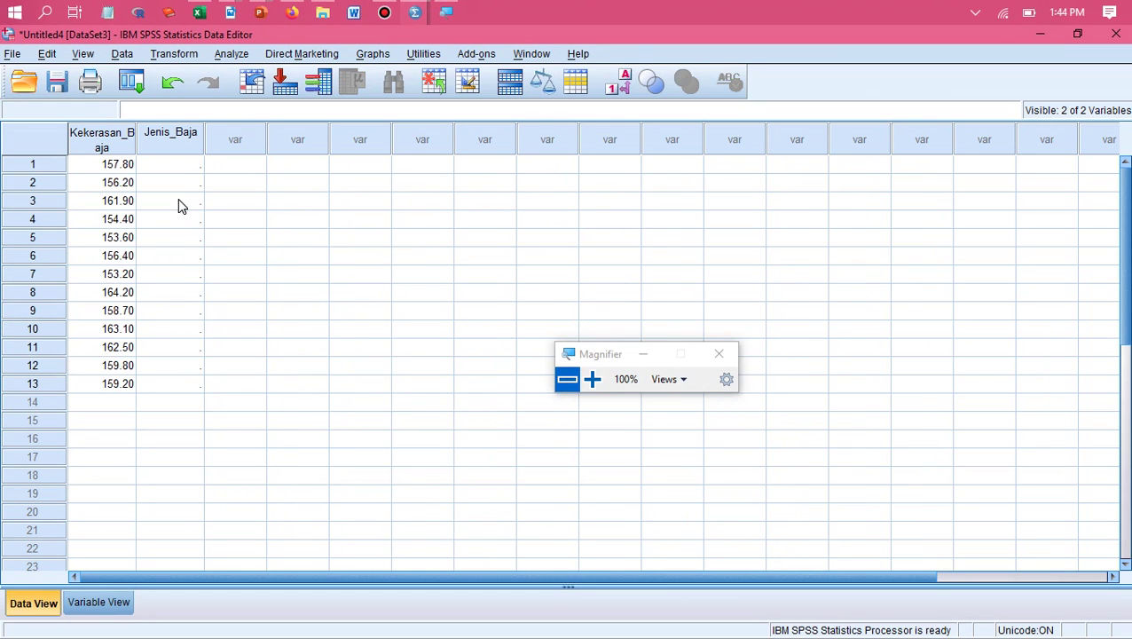
{"action": "double_click", "coordinate": [135, 140]}
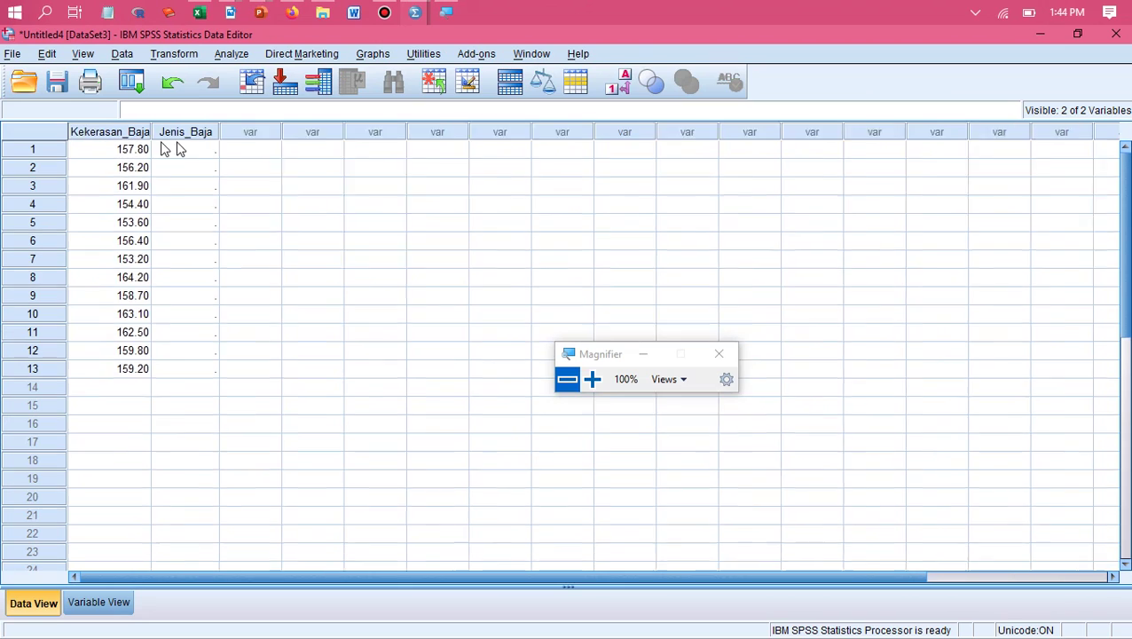
Step: Enter the code 1 for Jenis_Baja in rows 1 to 7
{"action": "left_click", "coordinate": [230, 150]}
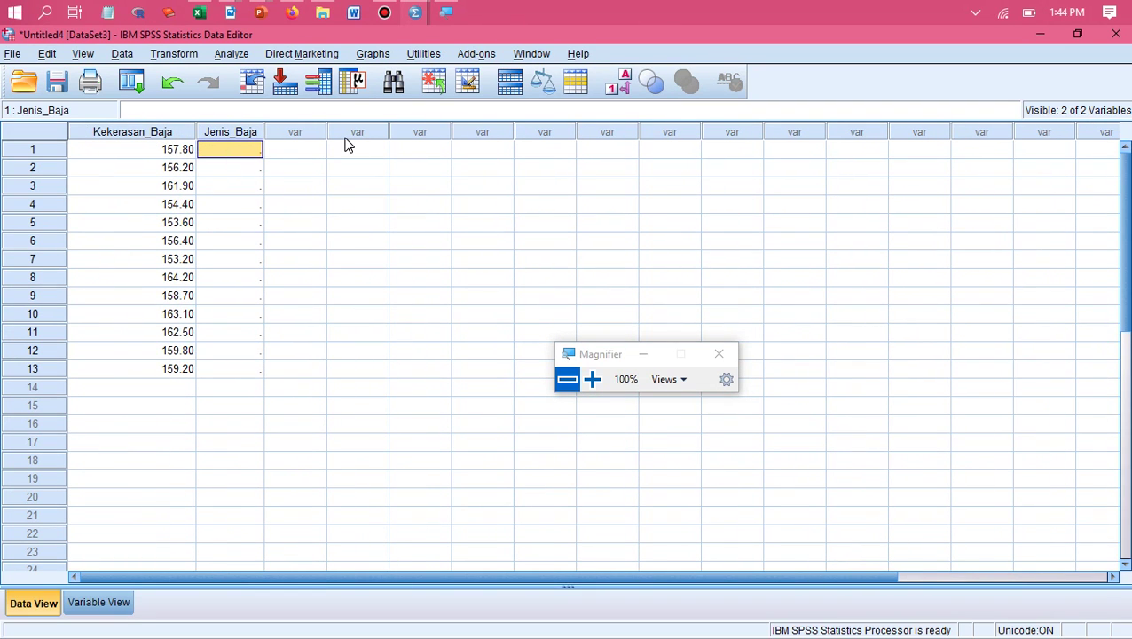
{"action": "type", "text": "1 "}
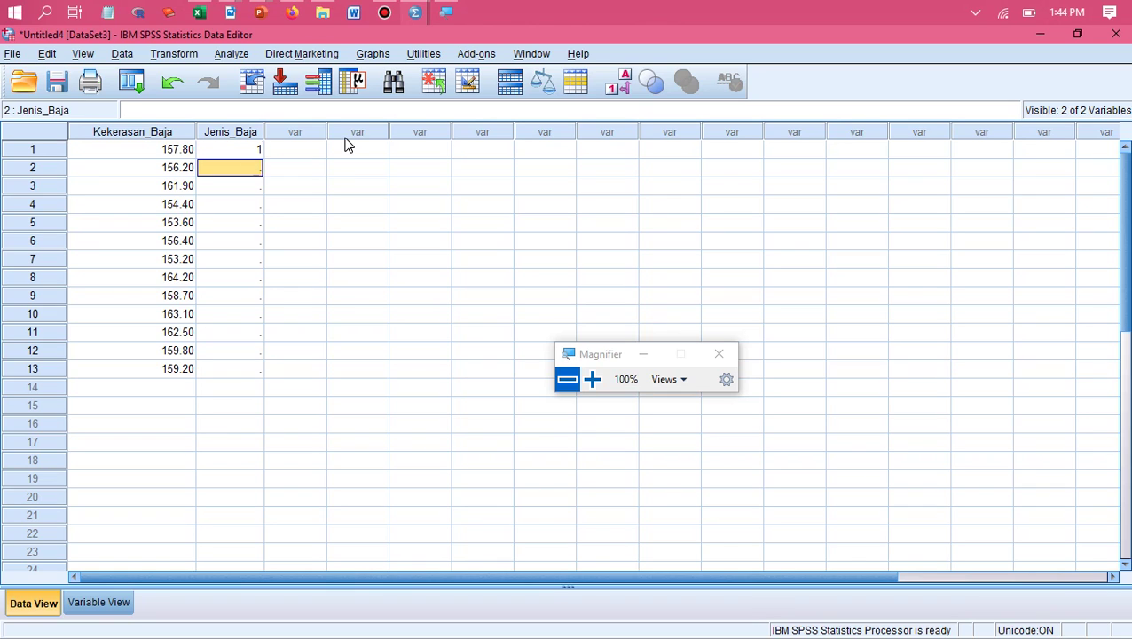
{"action": "type", "text": "1 1 1 1 1"}
{"action": "key", "text": "Return"}
{"action": "type", "text": "1"}
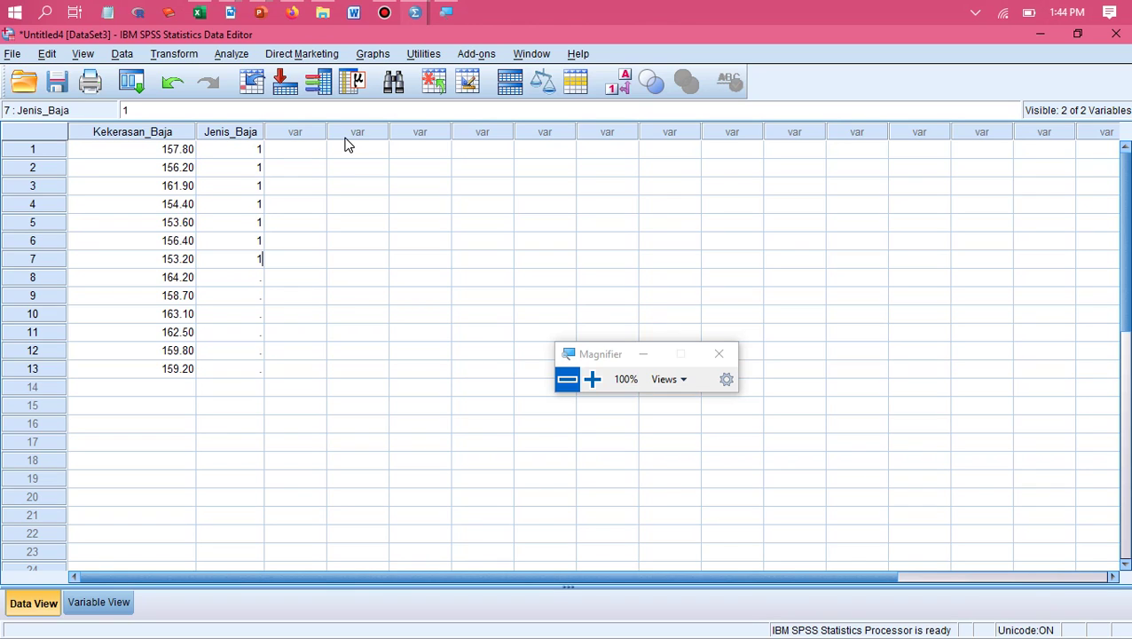
{"action": "key", "text": "Return"}
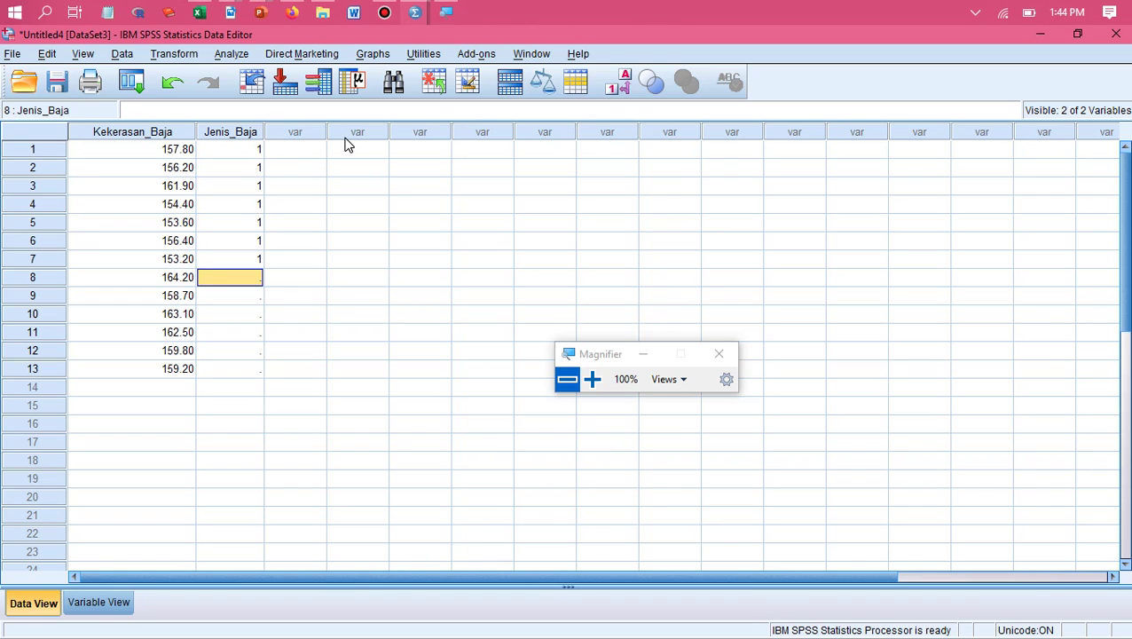
Step: Enter the code 2 for Jenis_Baja in rows 8 to 13
{"action": "type", "text": "2"}
{"action": "key", "text": "Return"}
{"action": "type", "text": "2"}
{"action": "key", "text": "Return"}
{"action": "type", "text": "2"}
{"action": "key", "text": "Return"}
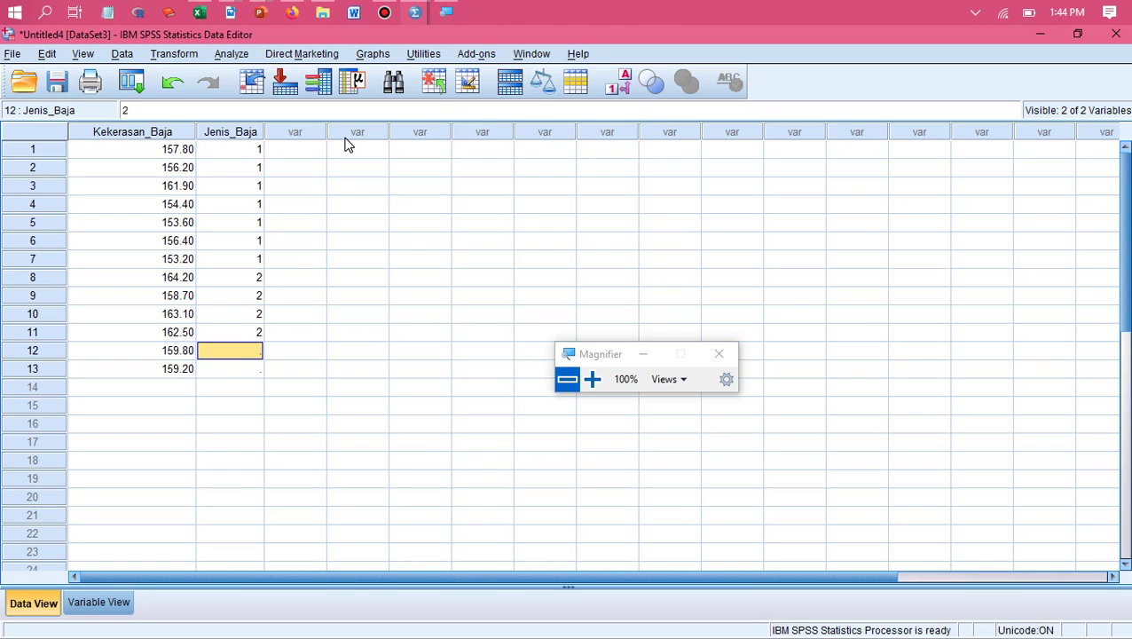
{"action": "type", "text": "2"}
{"action": "key", "text": "Return"}
{"action": "type", "text": "2"}
{"action": "key", "text": "Up"}
{"action": "key", "text": "Right"}
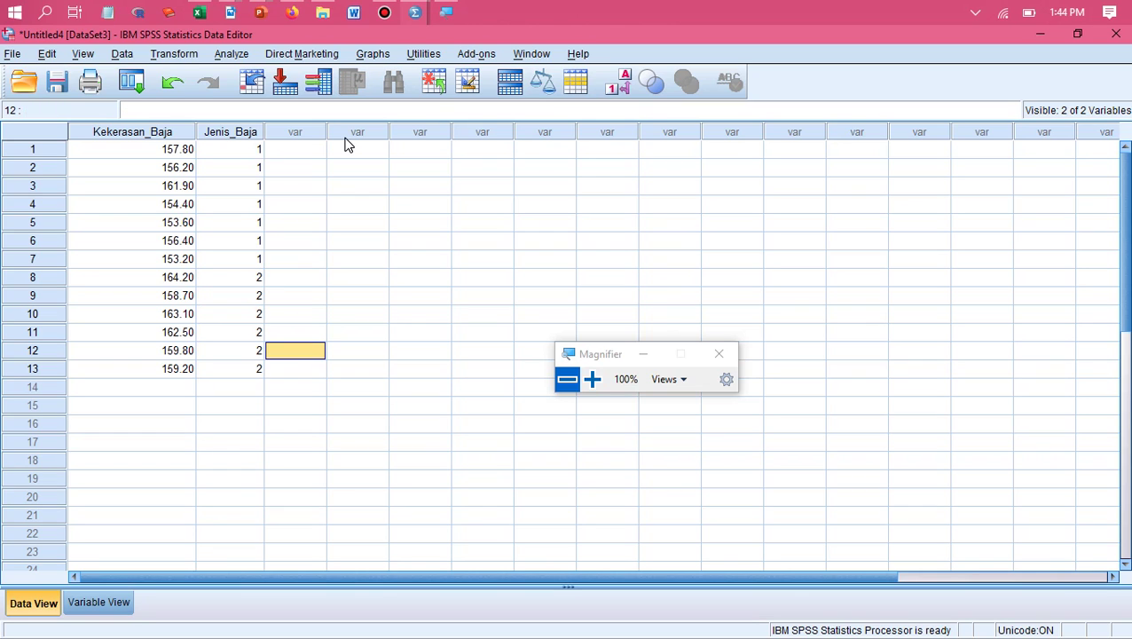
Step: Toggle the Jenis_Baja column between value labels and numeric codes to compare them, leaving the codes displayed
{"action": "left_click", "coordinate": [623, 93]}
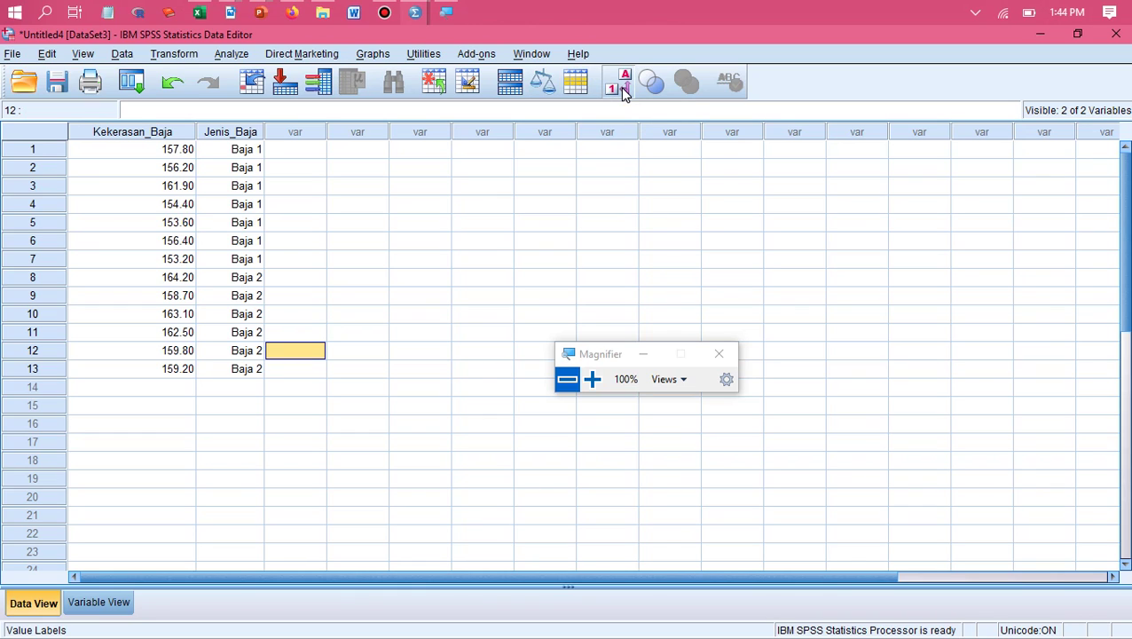
{"action": "left_click", "coordinate": [624, 93]}
{"action": "left_click", "coordinate": [624, 93]}
{"action": "left_click", "coordinate": [623, 93]}
{"action": "left_click", "coordinate": [623, 93]}
{"action": "left_click", "coordinate": [623, 93]}
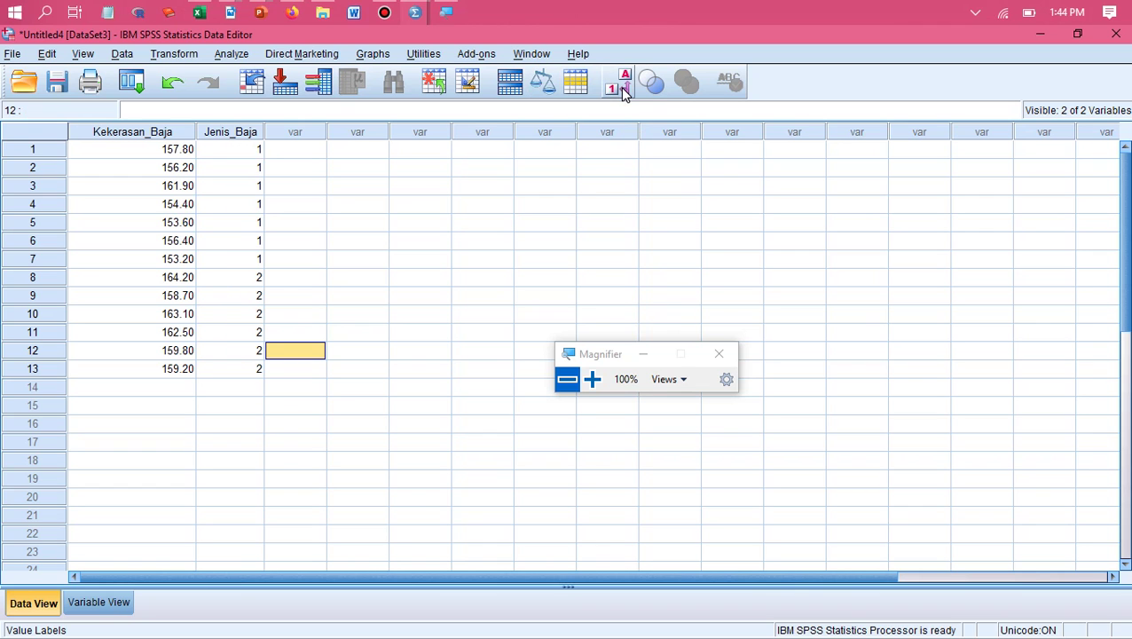
Step: Switch to the PowerPoint slide to review the steel hardness example, move the Magnifier window off its text, and return to SPSS
{"action": "key", "text": "alt+Tab"}
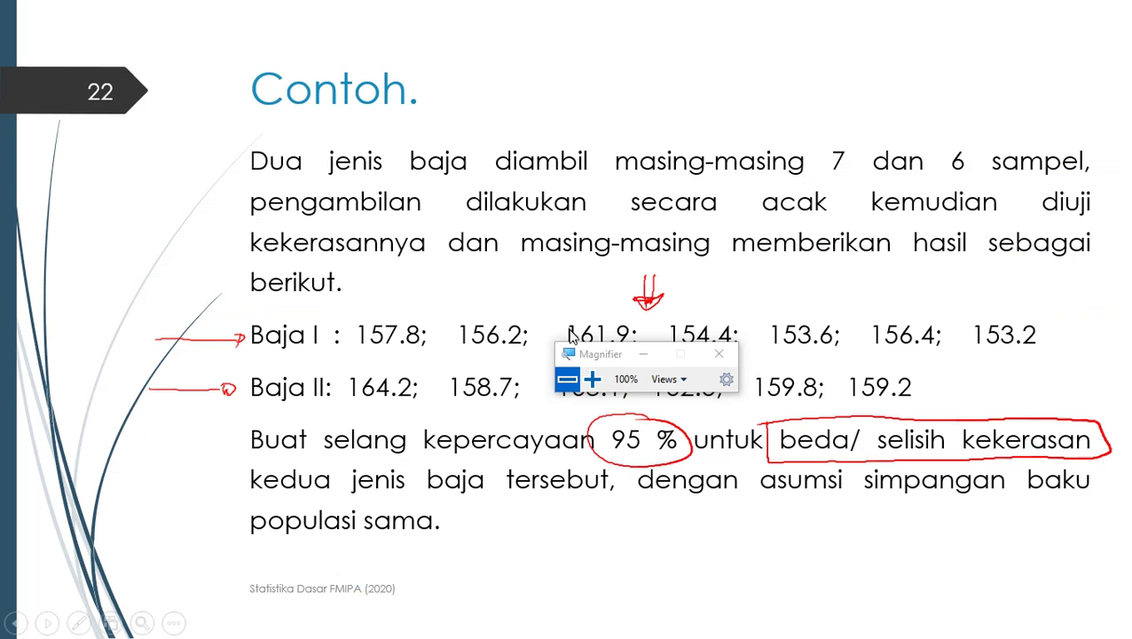
{"action": "left_click_drag", "start_coordinate": [576, 354], "coordinate": [784, 533]}
{"action": "key", "text": "alt+Tab"}
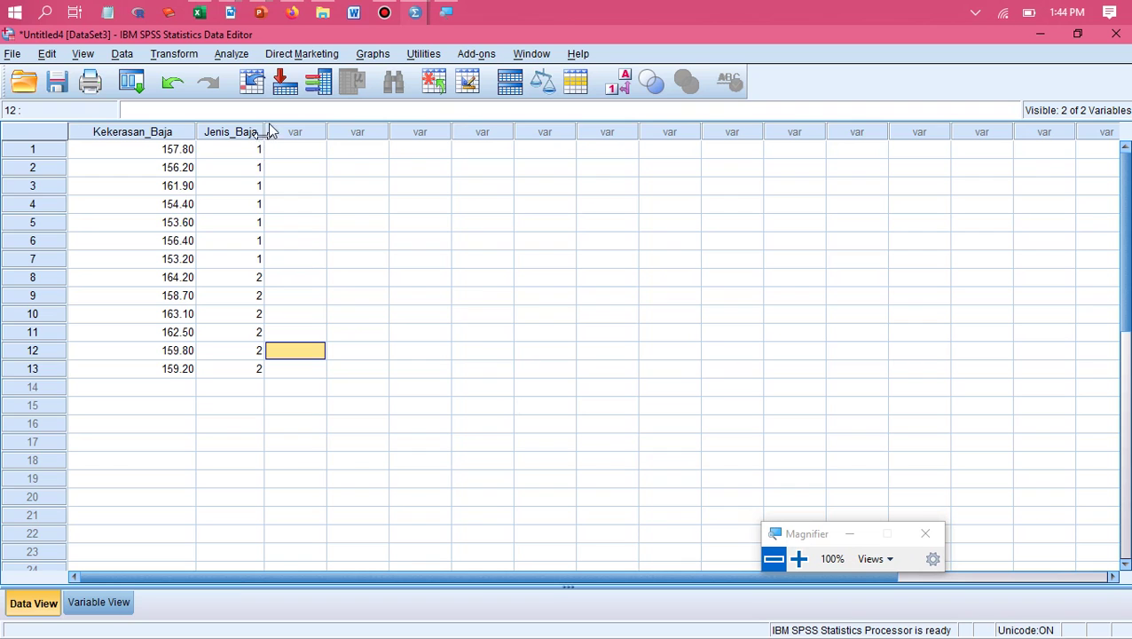
{"action": "left_click", "coordinate": [798, 557]}
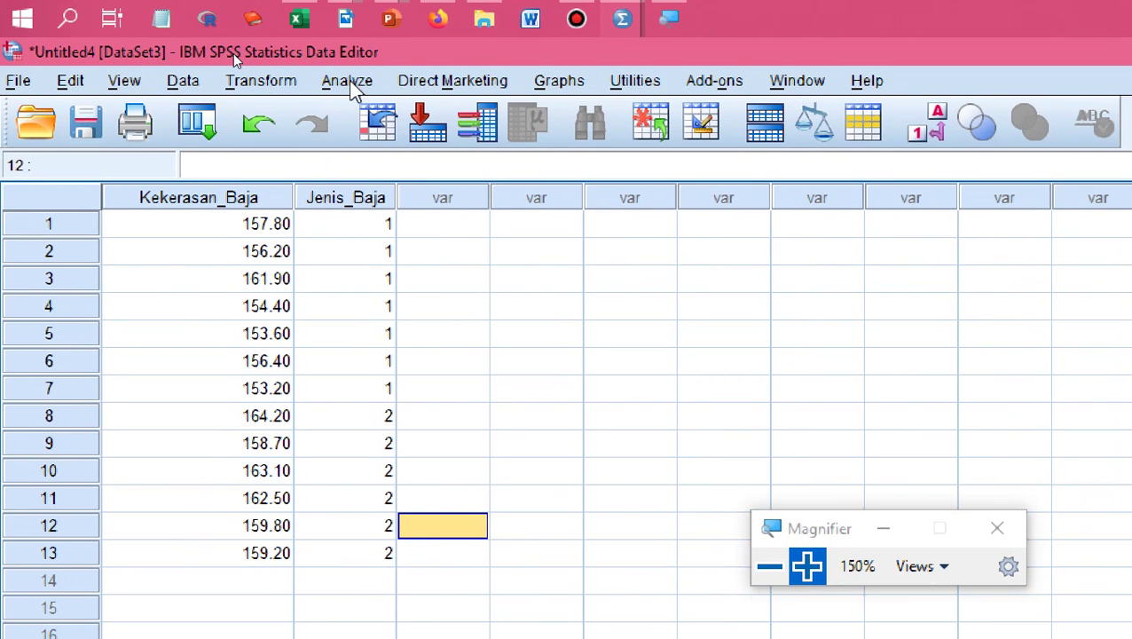
{"action": "left_click", "coordinate": [346, 81]}
{"action": "mouse_move", "coordinate": [411, 203]}
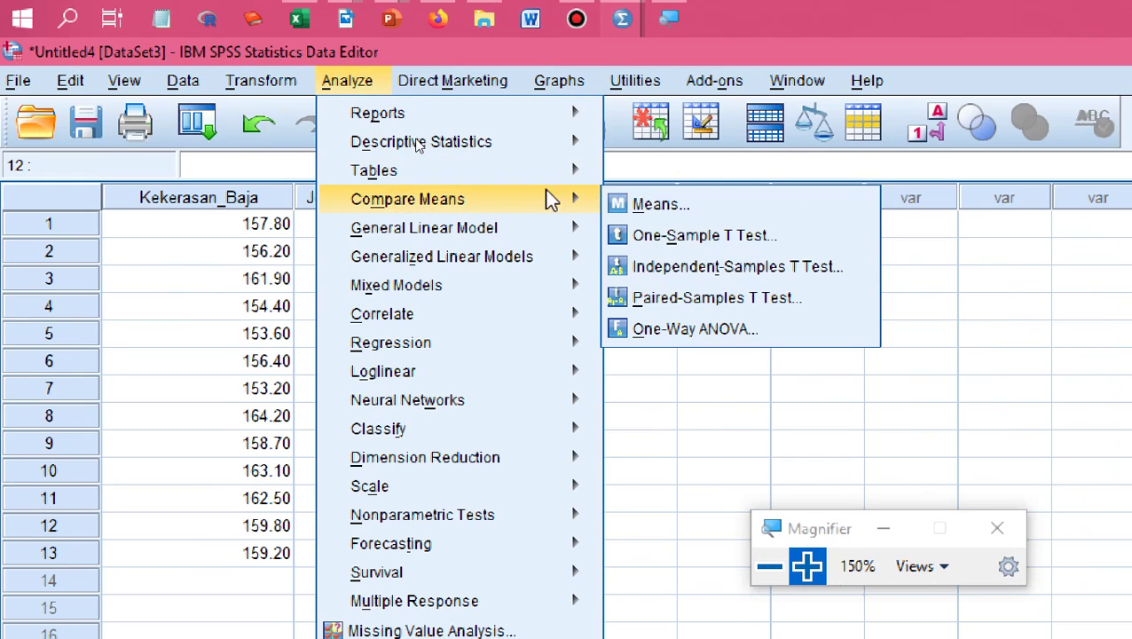
{"action": "left_click", "coordinate": [671, 268]}
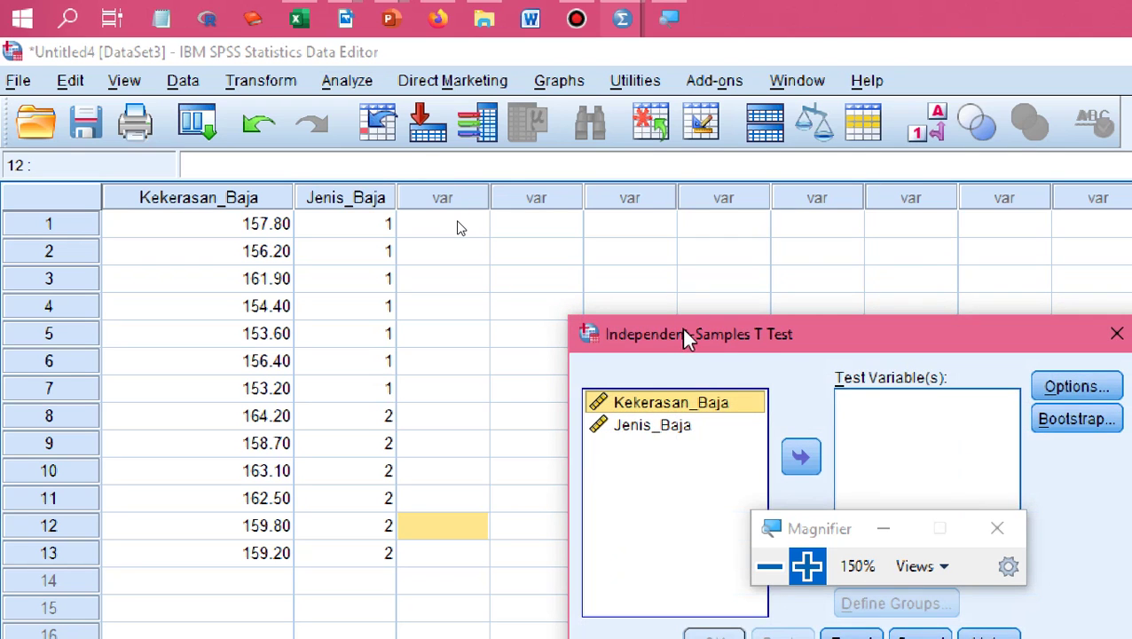
{"action": "left_click_drag", "start_coordinate": [685, 337], "coordinate": [269, 136]}
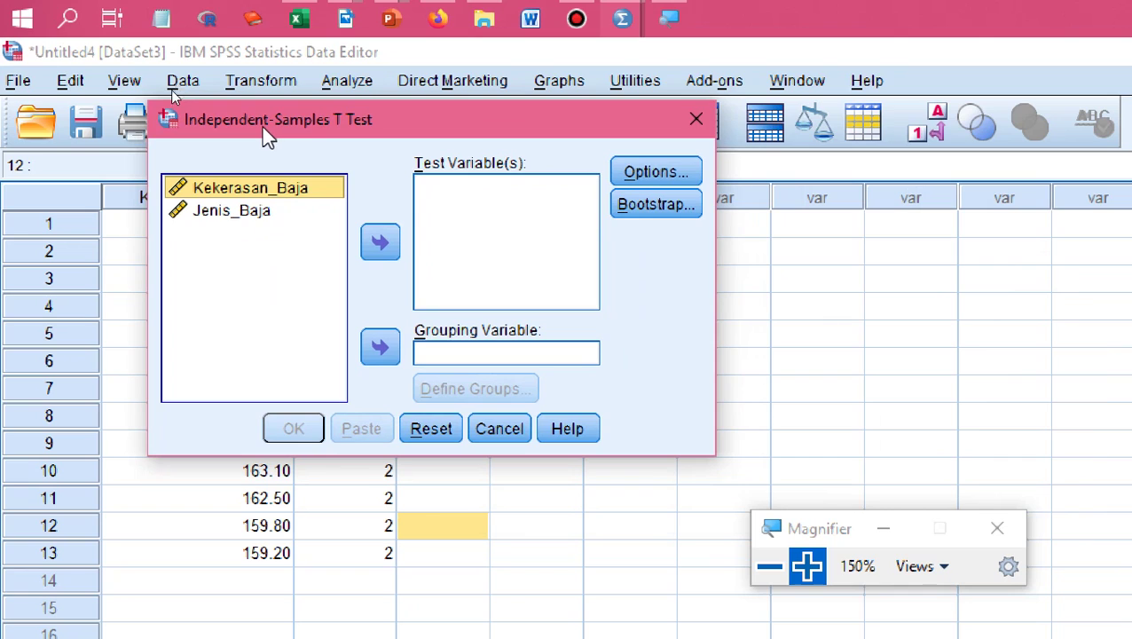
{"action": "left_click", "coordinate": [182, 215]}
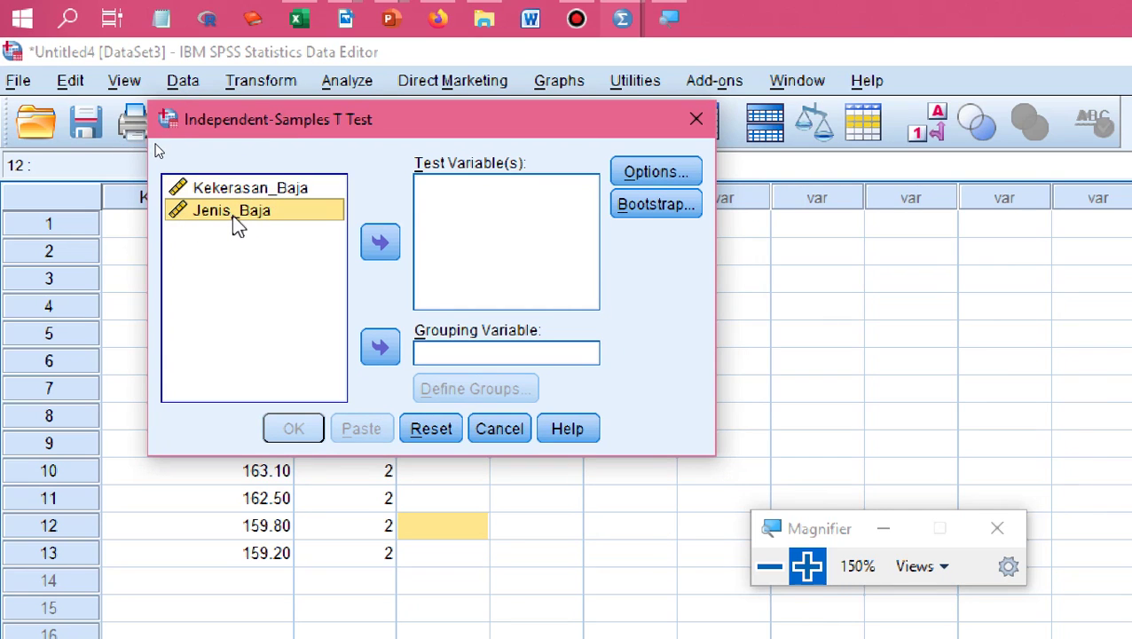
{"action": "left_click", "coordinate": [696, 118]}
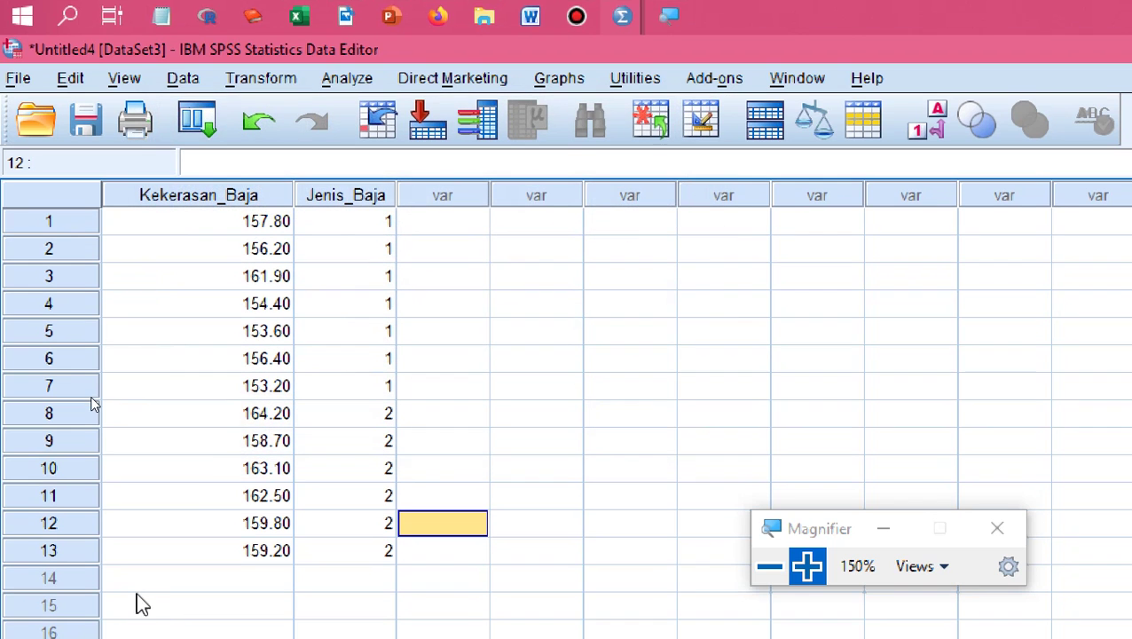
Step: Set the measurement level of Kekerasan_Baja to Scale and of Jenis_Baja to Nominal
{"action": "double_click", "coordinate": [238, 188]}
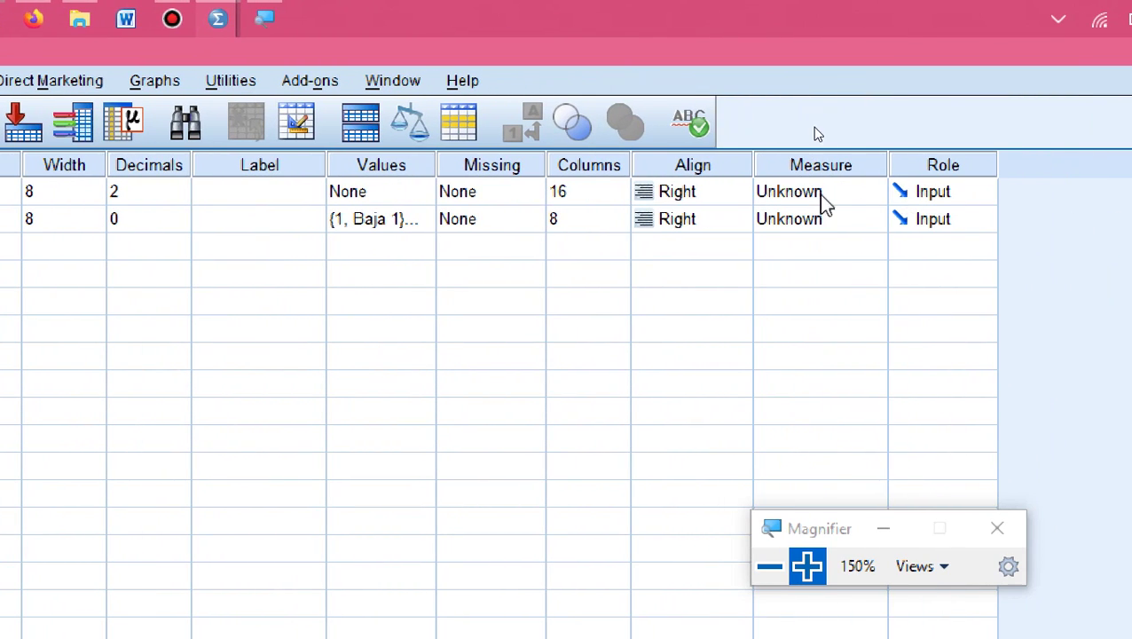
{"action": "left_click", "coordinate": [819, 194]}
{"action": "left_click", "coordinate": [816, 220]}
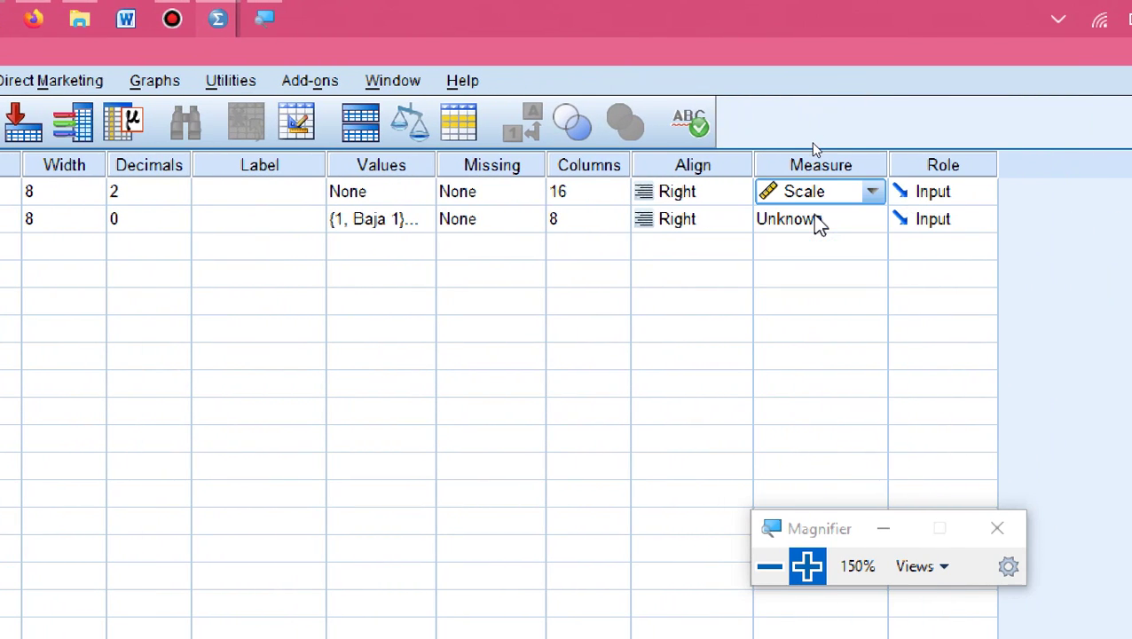
{"action": "left_click", "coordinate": [833, 220]}
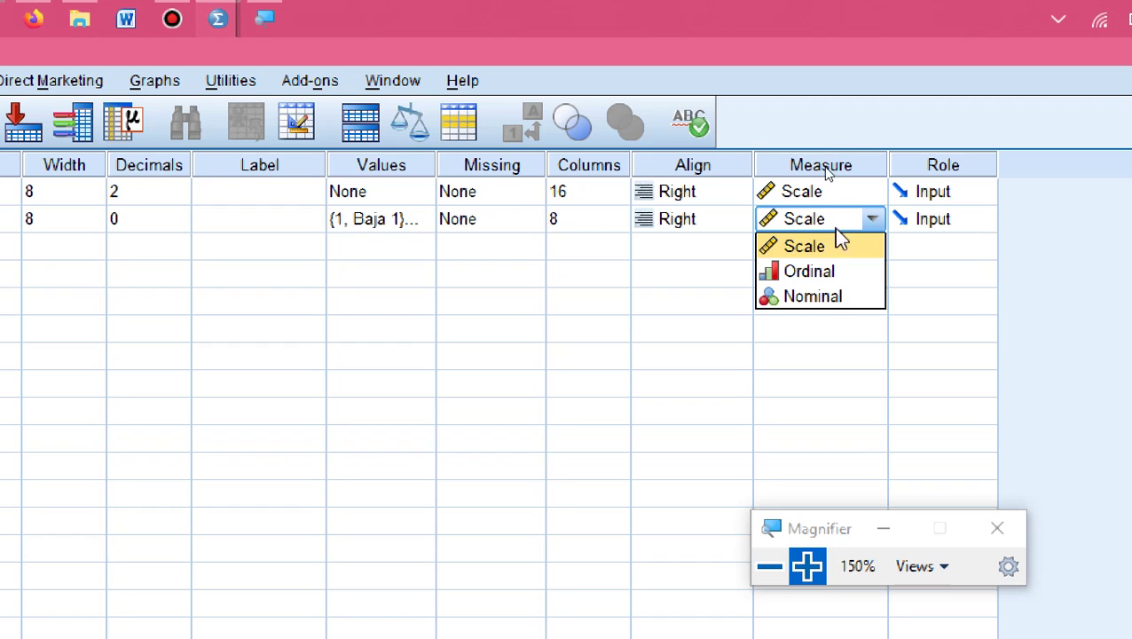
{"action": "left_click", "coordinate": [828, 296]}
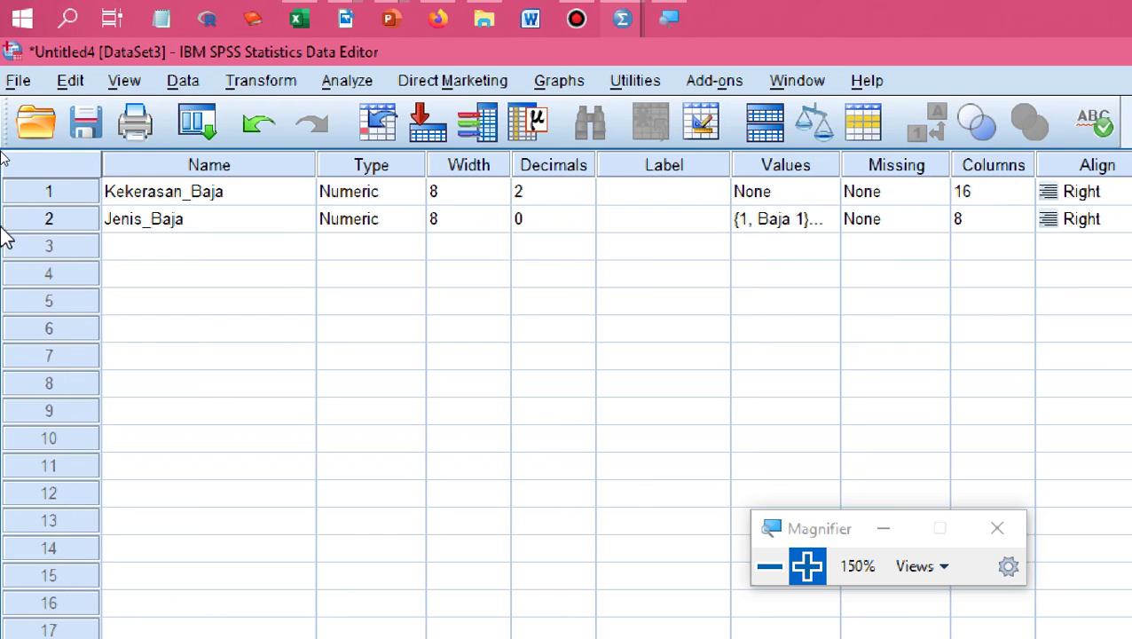
{"action": "left_click", "coordinate": [342, 78]}
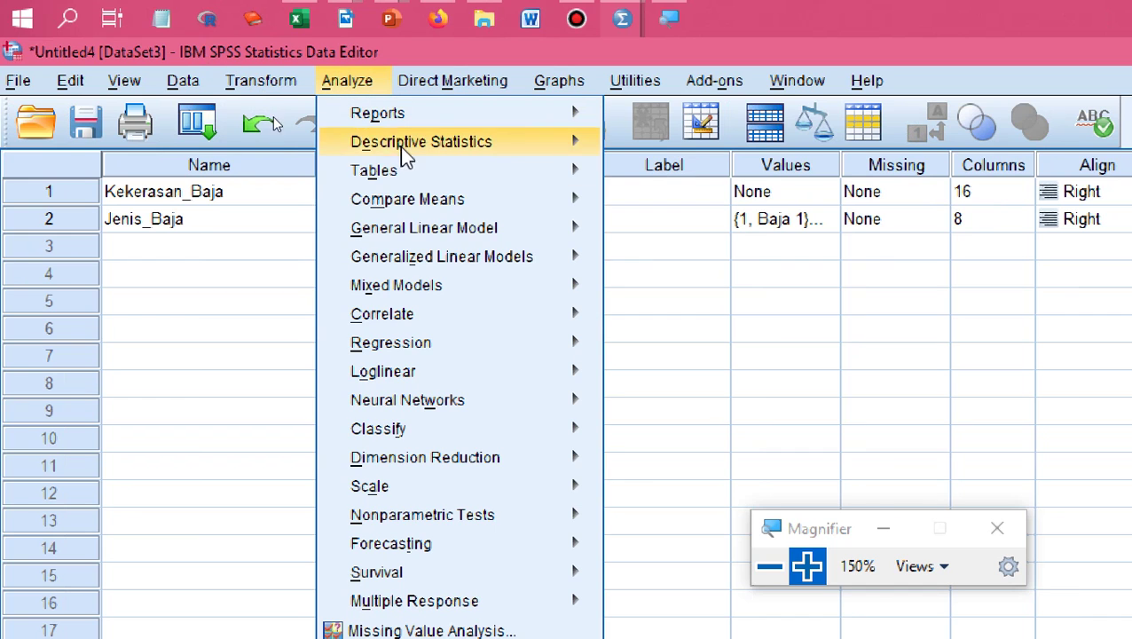
{"action": "mouse_move", "coordinate": [450, 204]}
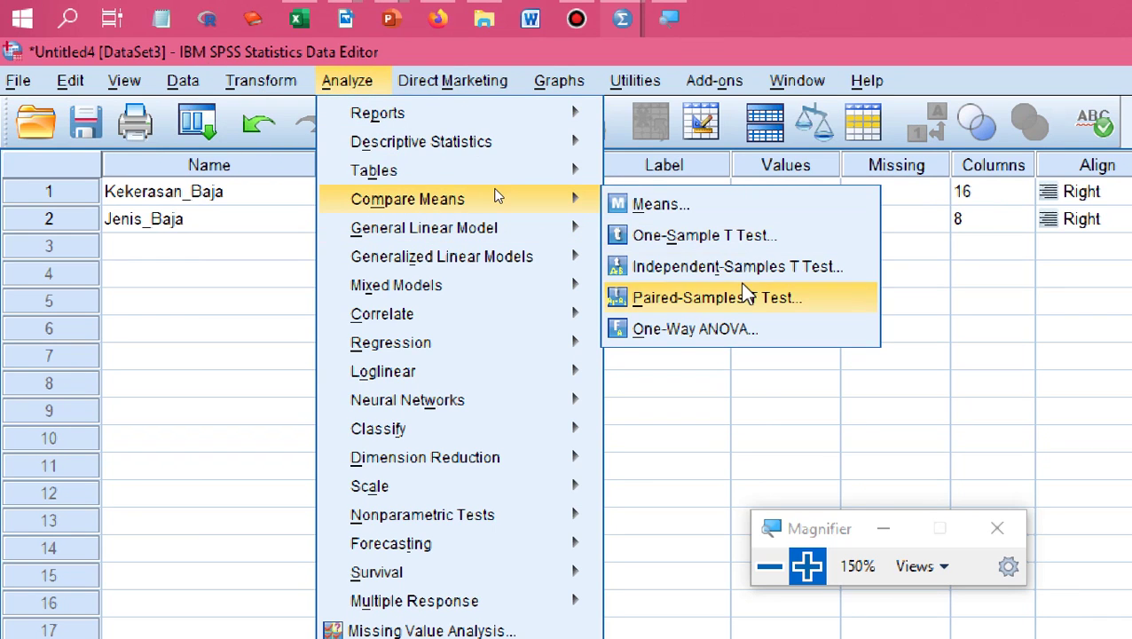
{"action": "left_click", "coordinate": [716, 297]}
{"action": "left_click", "coordinate": [731, 56]}
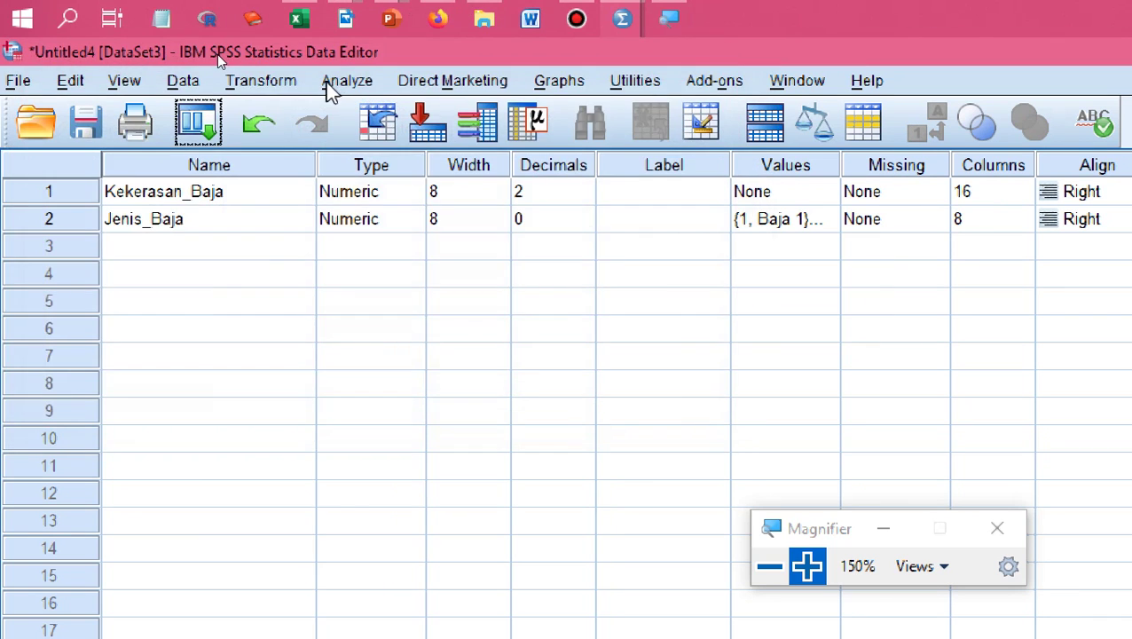
Step: Set up an Independent-Samples T Test with Kekerasan_Baja as the test variable and Jenis_Baja as the grouping variable
{"action": "left_click", "coordinate": [344, 80]}
{"action": "mouse_move", "coordinate": [355, 197]}
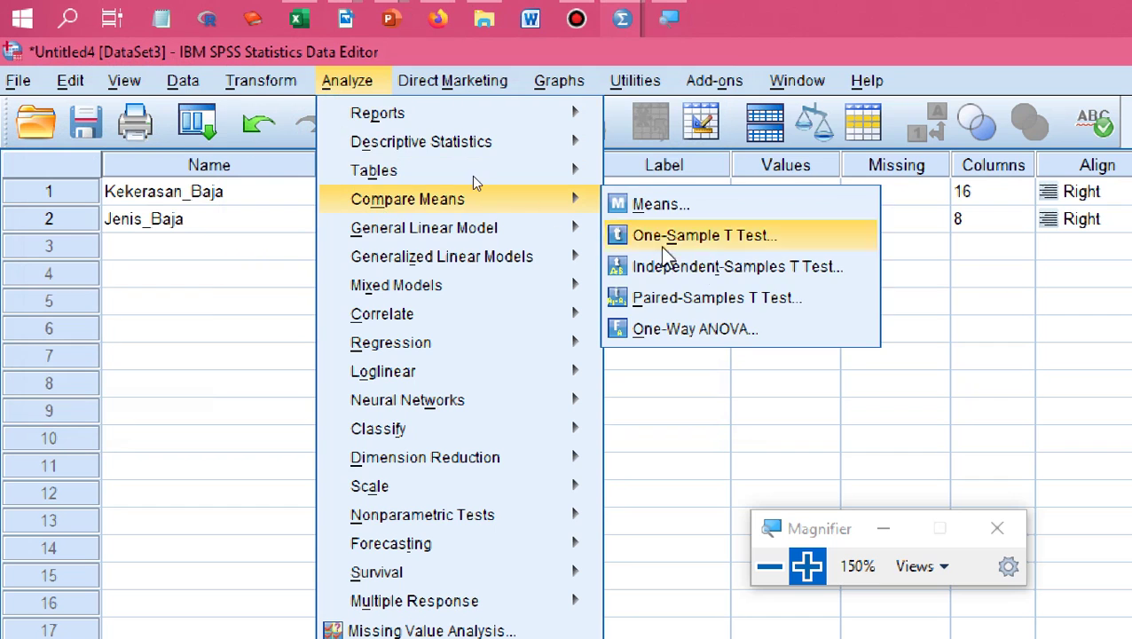
{"action": "left_click", "coordinate": [720, 268]}
{"action": "left_click_drag", "start_coordinate": [603, 336], "coordinate": [182, 126]}
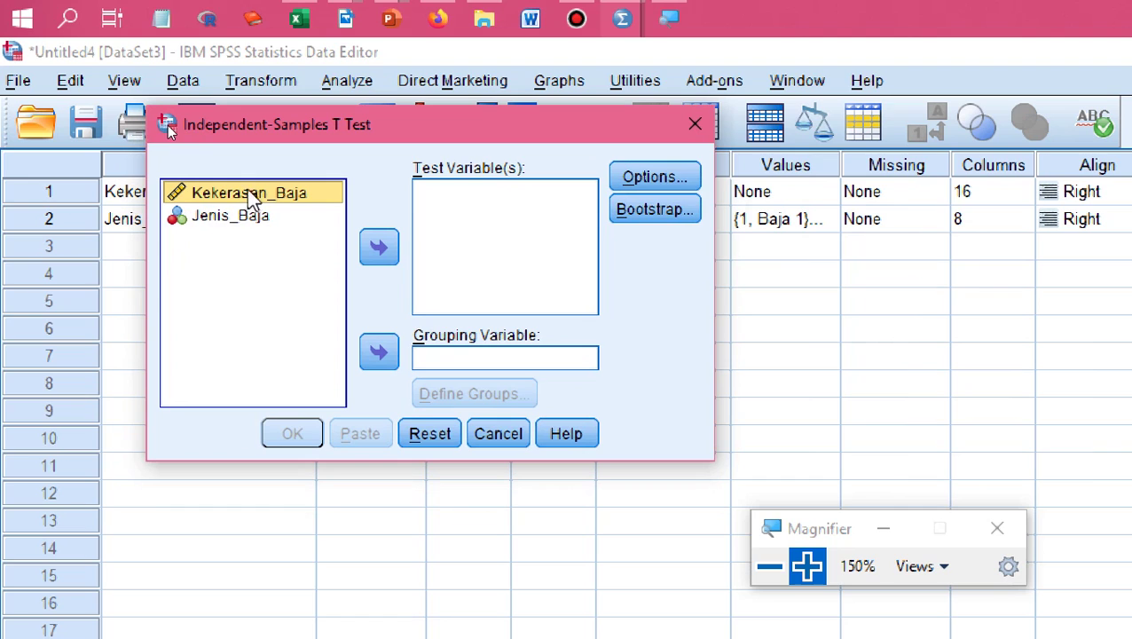
{"action": "left_click_drag", "start_coordinate": [250, 192], "coordinate": [442, 222]}
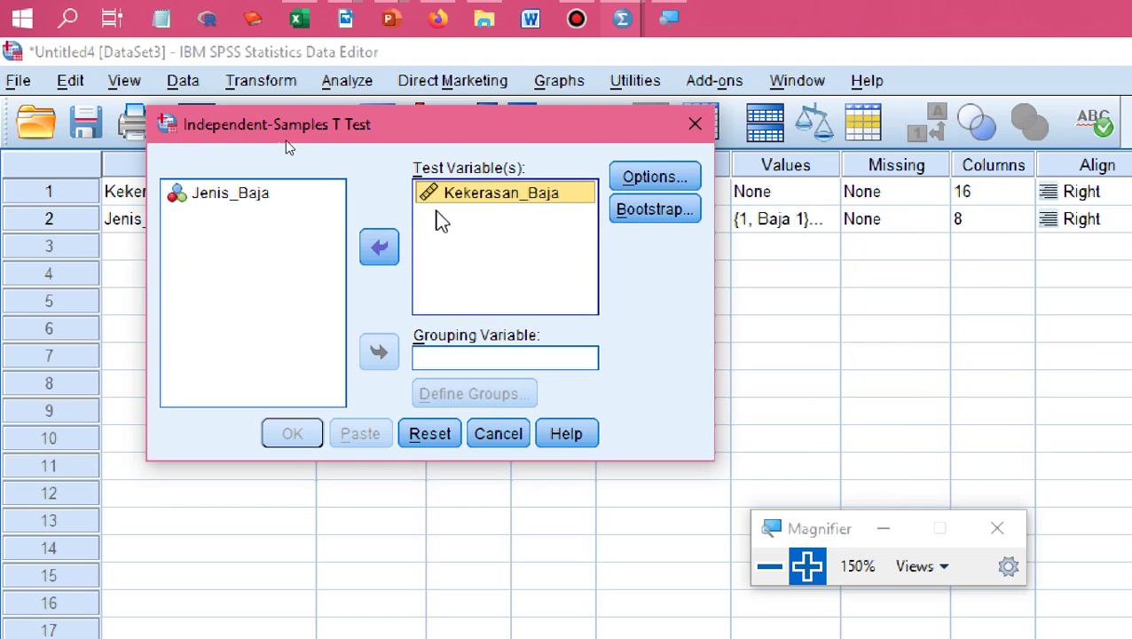
{"action": "left_click_drag", "start_coordinate": [259, 196], "coordinate": [446, 368]}
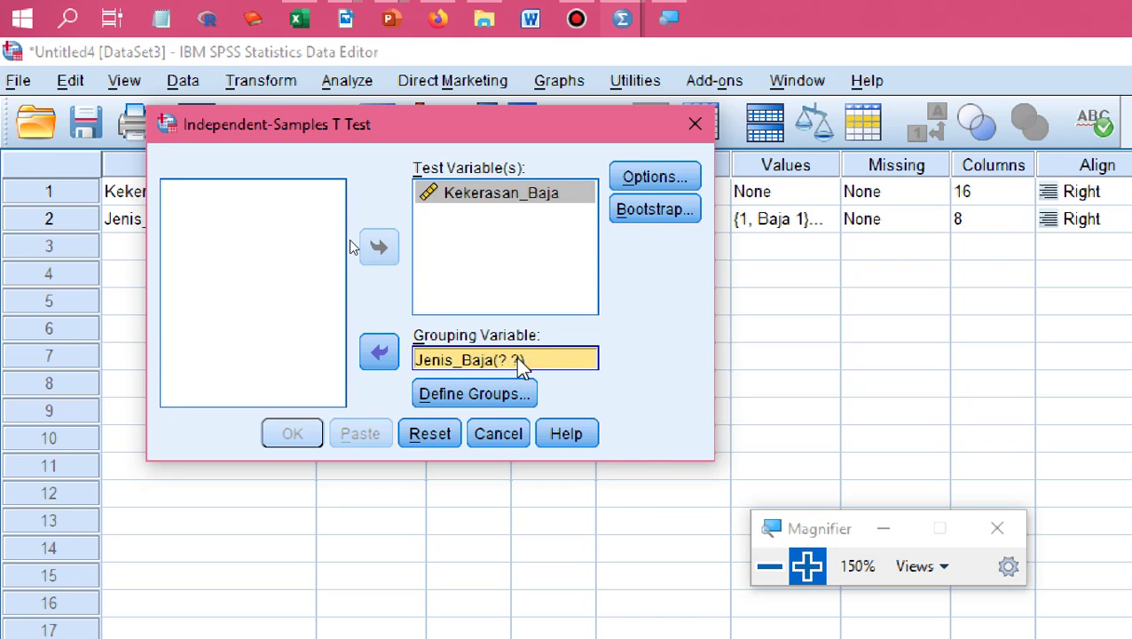
Step: Define the groups of Jenis_Baja by specified values, with 1 for Group 1 and 2 for Group 2
{"action": "left_click", "coordinate": [506, 396]}
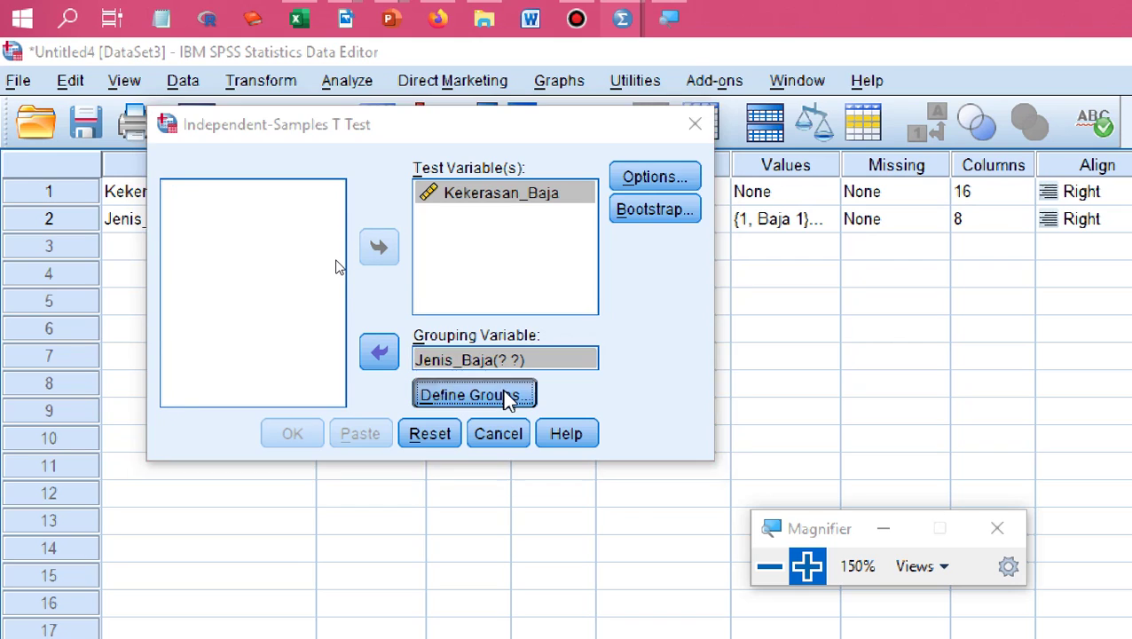
{"action": "left_click_drag", "start_coordinate": [753, 399], "coordinate": [322, 144]}
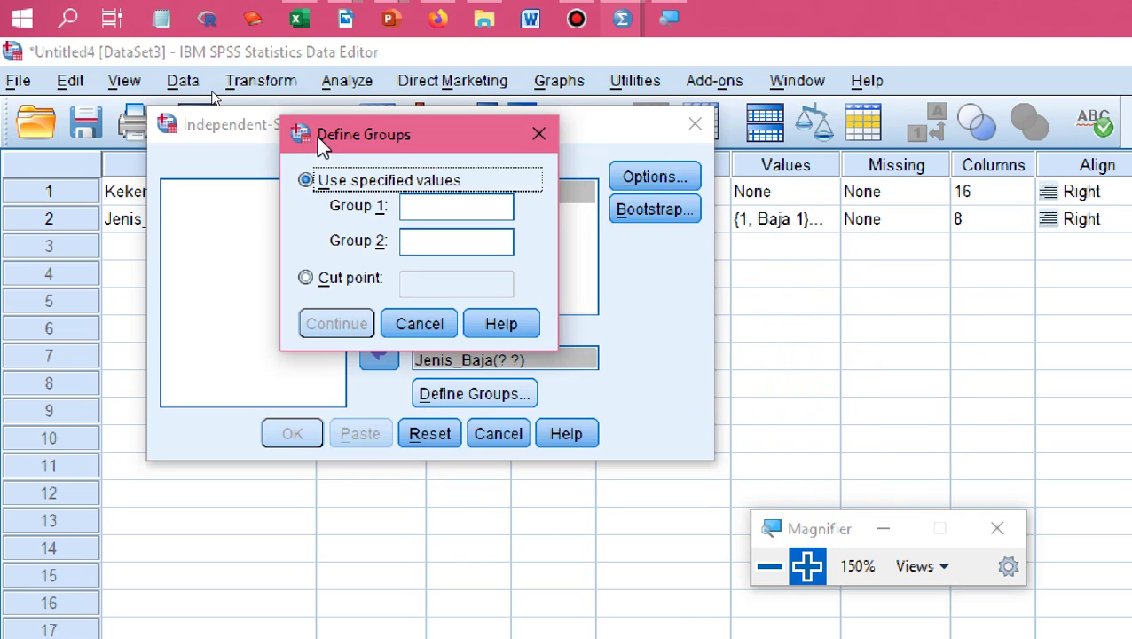
{"action": "left_click", "coordinate": [423, 210]}
{"action": "type", "text": "1"}
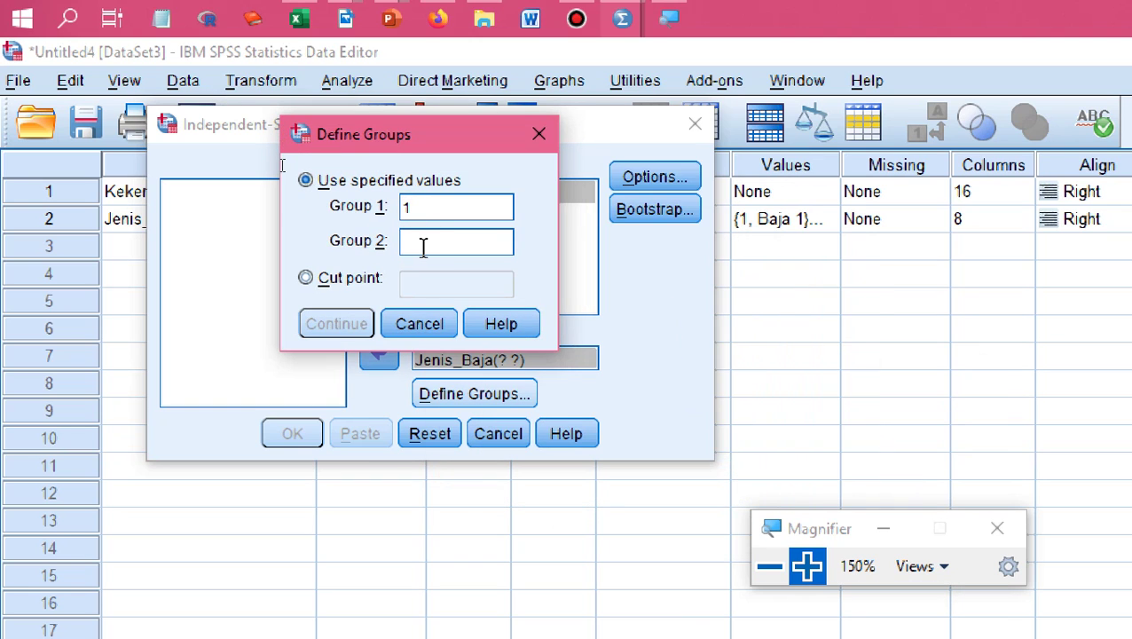
{"action": "left_click", "coordinate": [423, 246]}
{"action": "type", "text": "2"}
{"action": "left_click", "coordinate": [350, 328]}
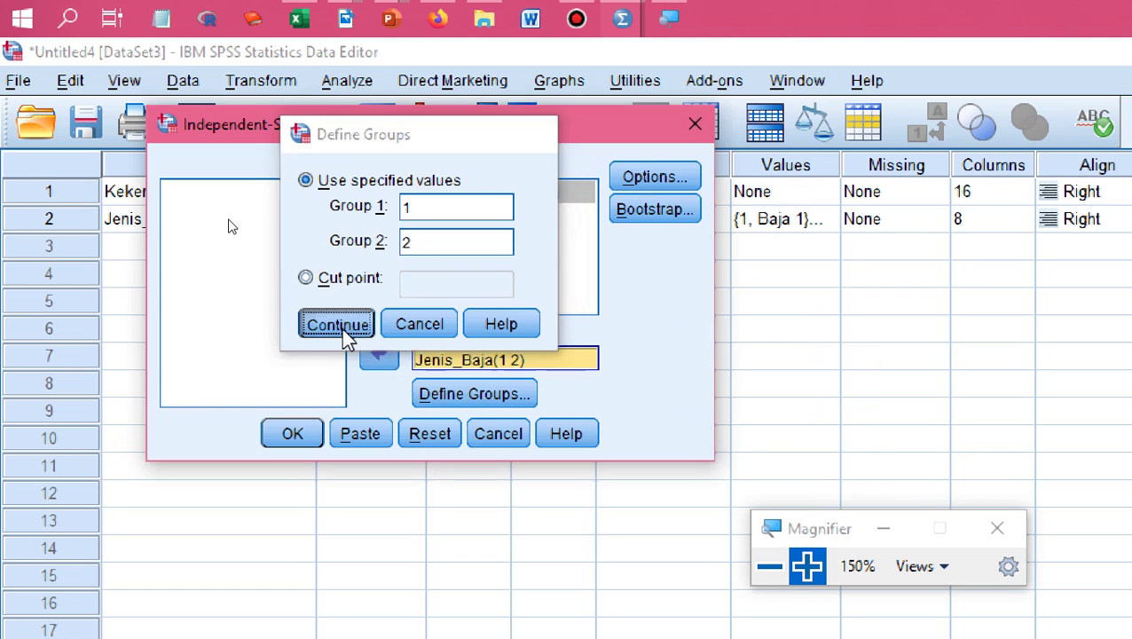
Step: Accept a 95% confidence interval with cases excluded analysis by analysis, and run the t test
{"action": "left_click", "coordinate": [679, 182]}
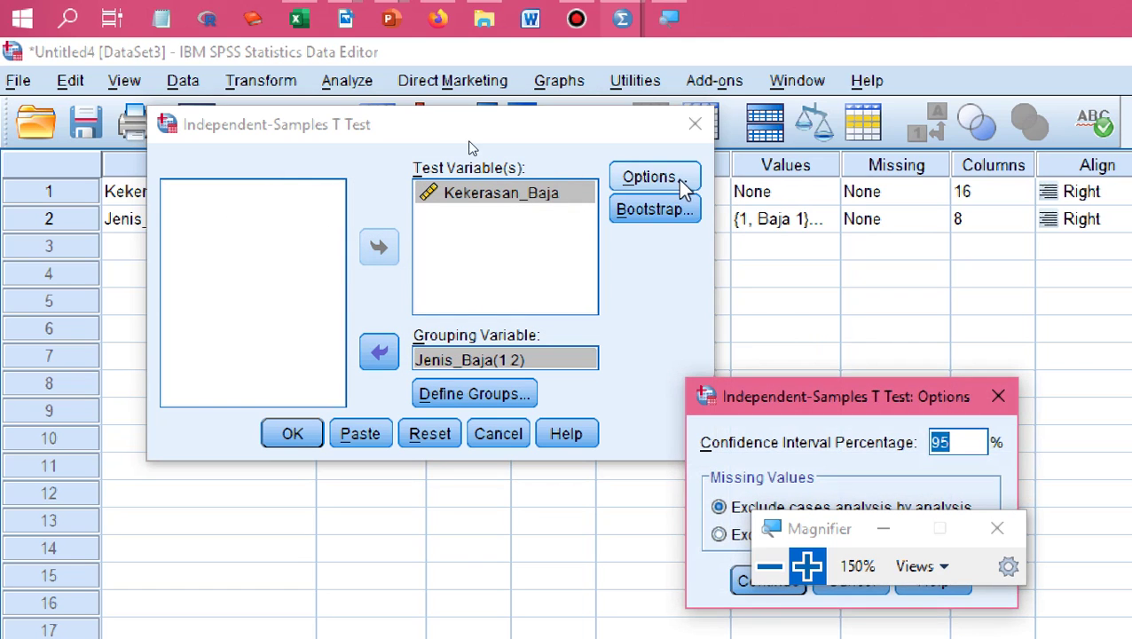
{"action": "left_click_drag", "start_coordinate": [779, 396], "coordinate": [488, 174]}
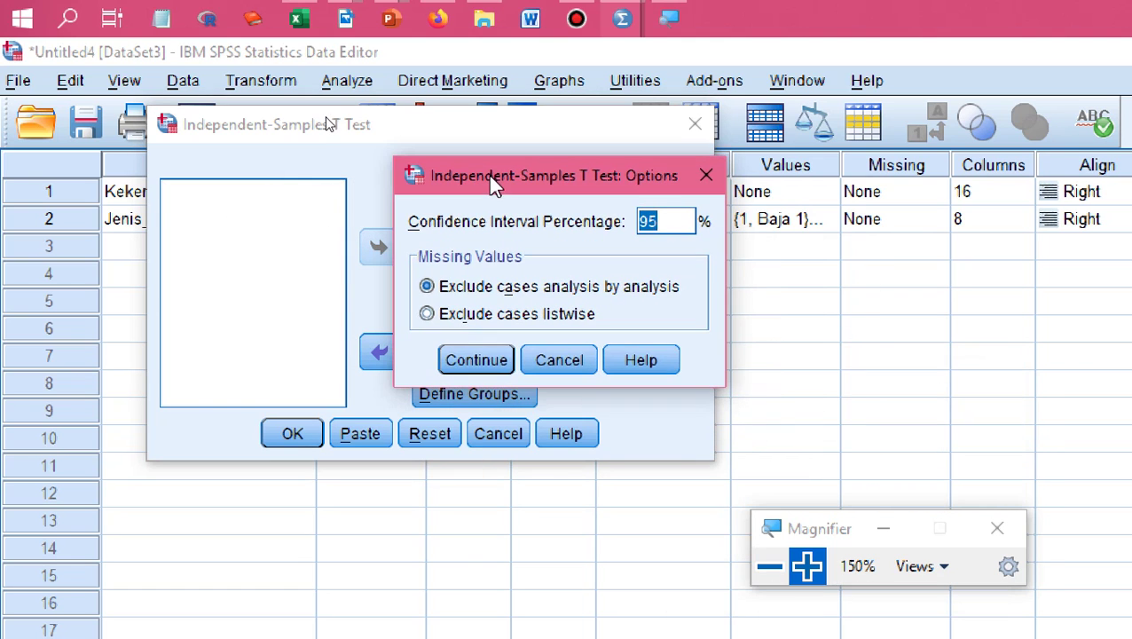
{"action": "left_click", "coordinate": [479, 363]}
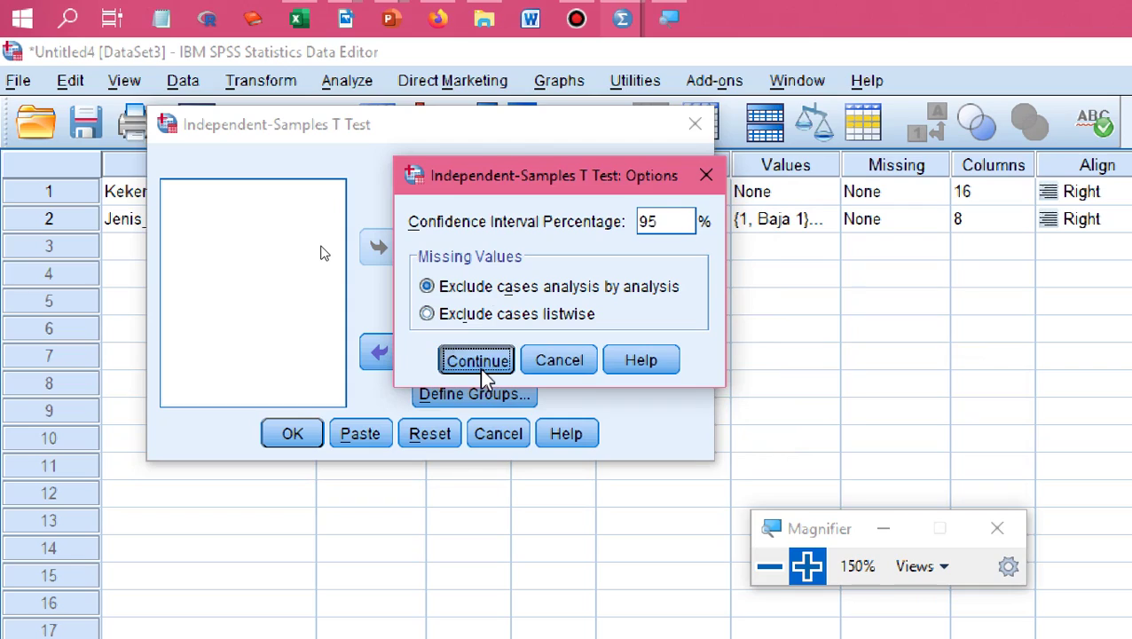
{"action": "left_click", "coordinate": [285, 434]}
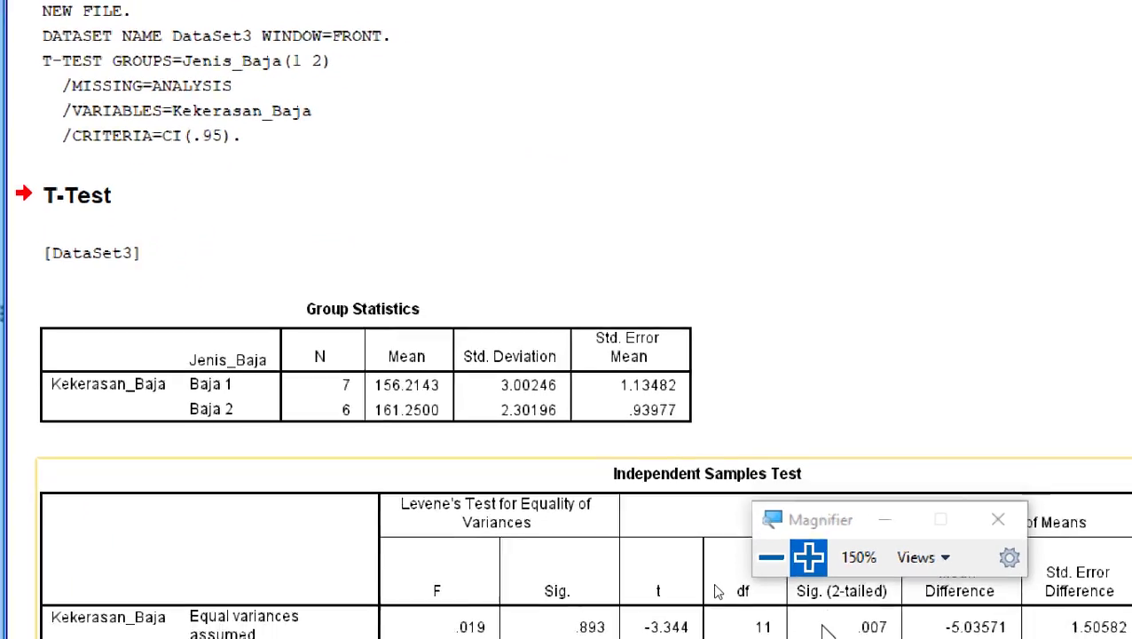
Step: Reduce the Magnifier zoom to 100% and move its window off the Independent Samples Test table to read the results
{"action": "left_click", "coordinate": [769, 565]}
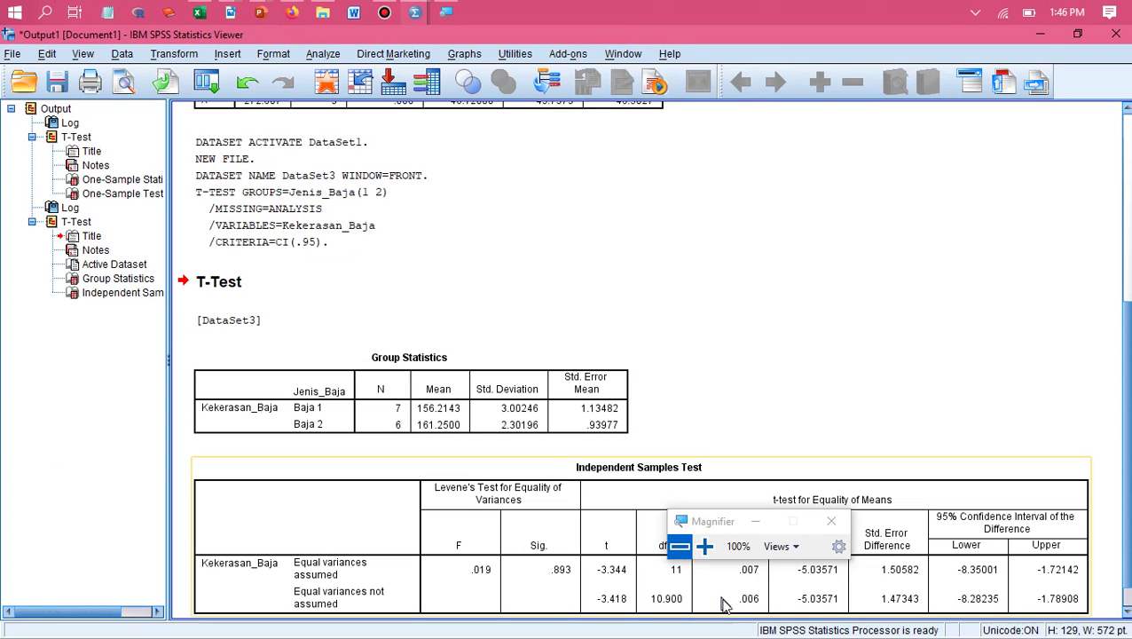
{"action": "left_click_drag", "start_coordinate": [725, 535], "coordinate": [948, 373]}
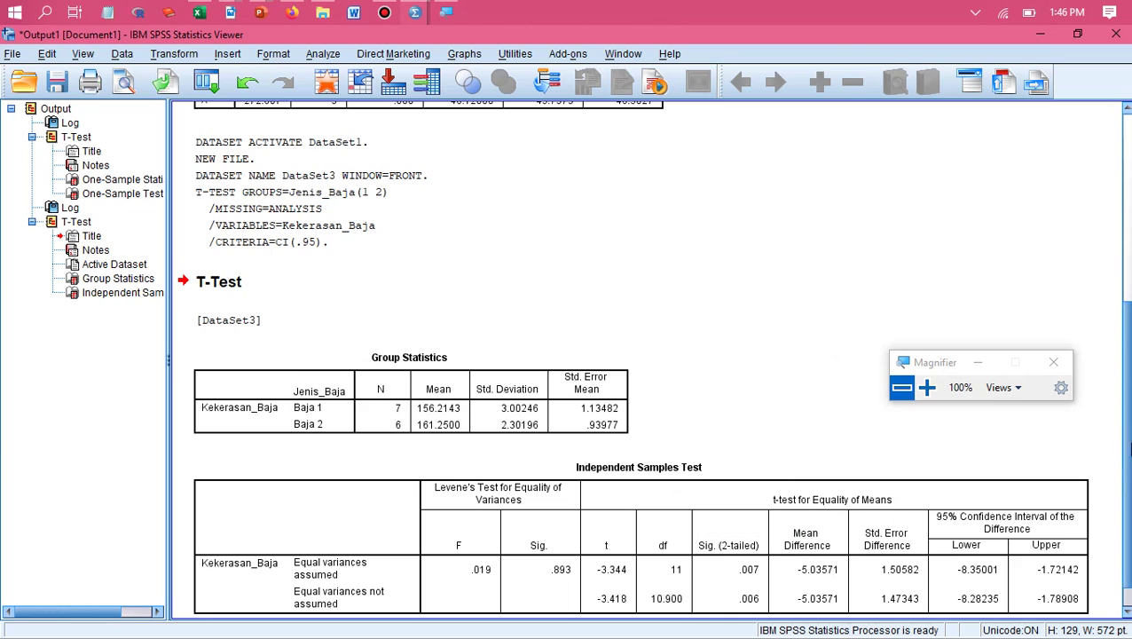
{"action": "scroll", "coordinate": [1121, 435], "scroll_direction": "down", "scroll_amount": 1}
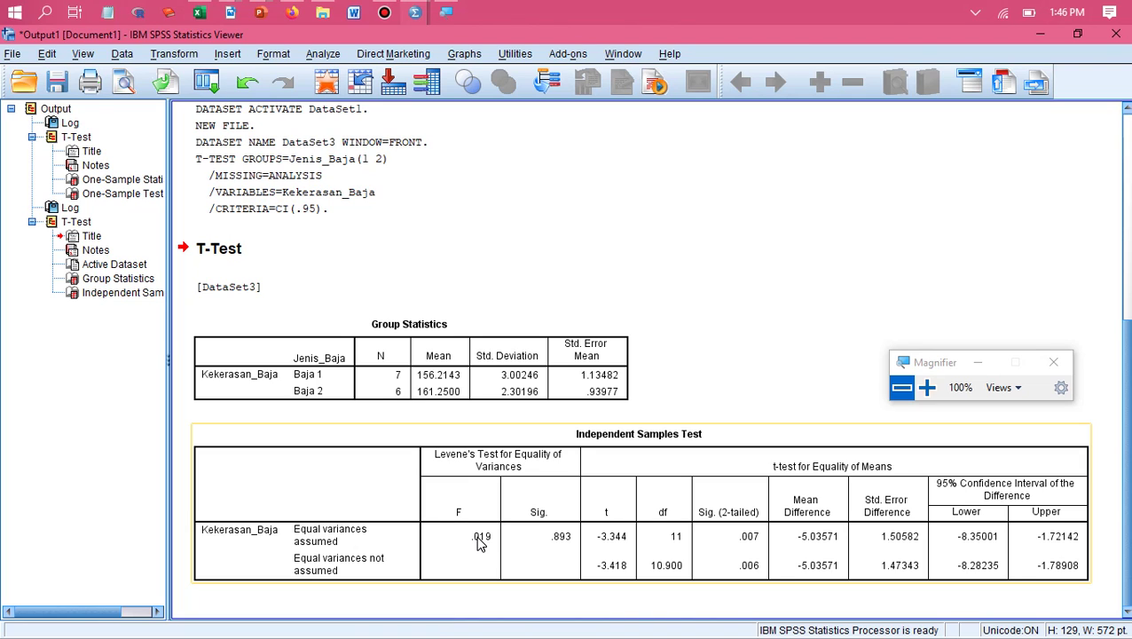
Step: Switch to the PowerPoint example slide, circle "populasi sama" in red, and draw an arrow from it towards a handwritten "Ho"
{"action": "key", "text": "alt+Tab"}
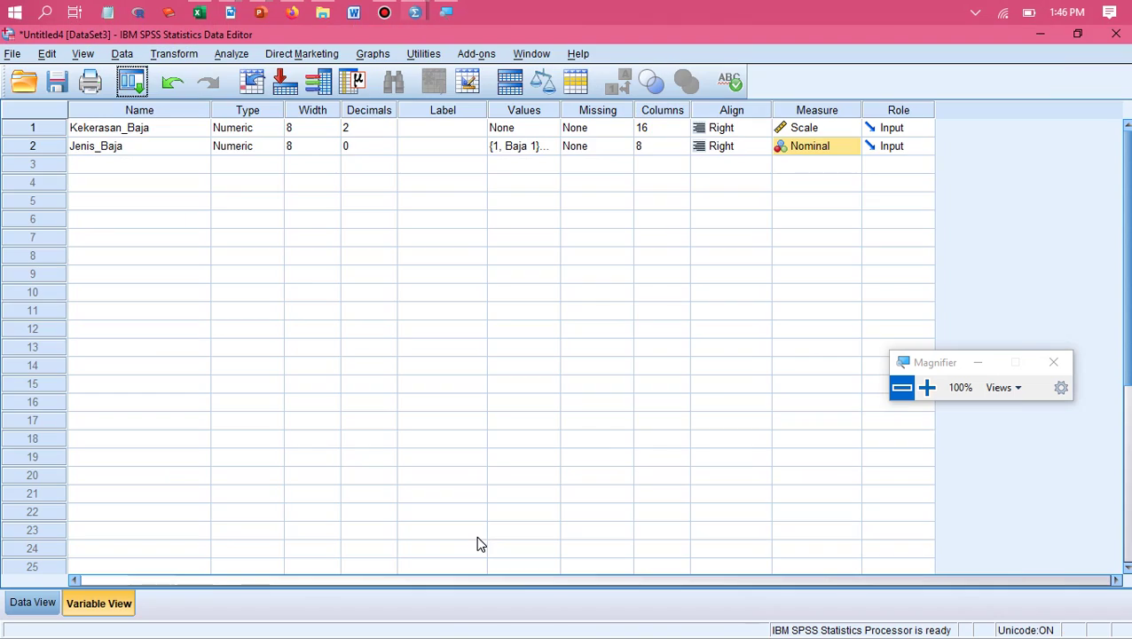
{"action": "key", "text": "alt+Tab"}
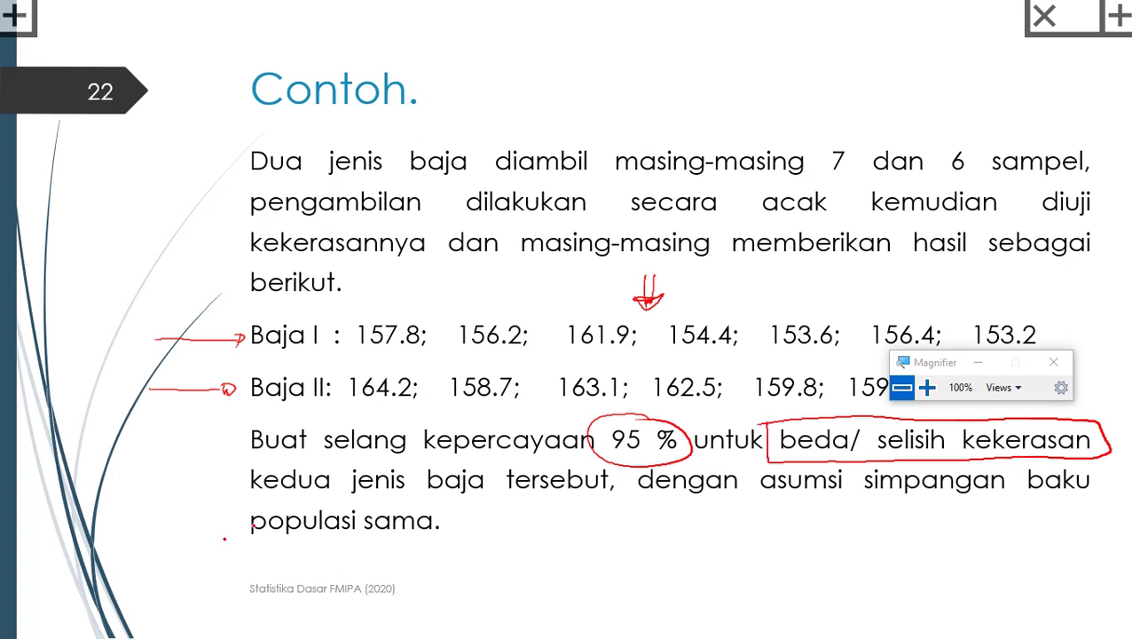
{"action": "mouse_move", "coordinate": [353, 485]}
{"action": "left_mouse_down"}
{"action": "mouse_move", "coordinate": [448, 498]}
{"action": "mouse_move", "coordinate": [268, 479]}
{"action": "left_mouse_up"}
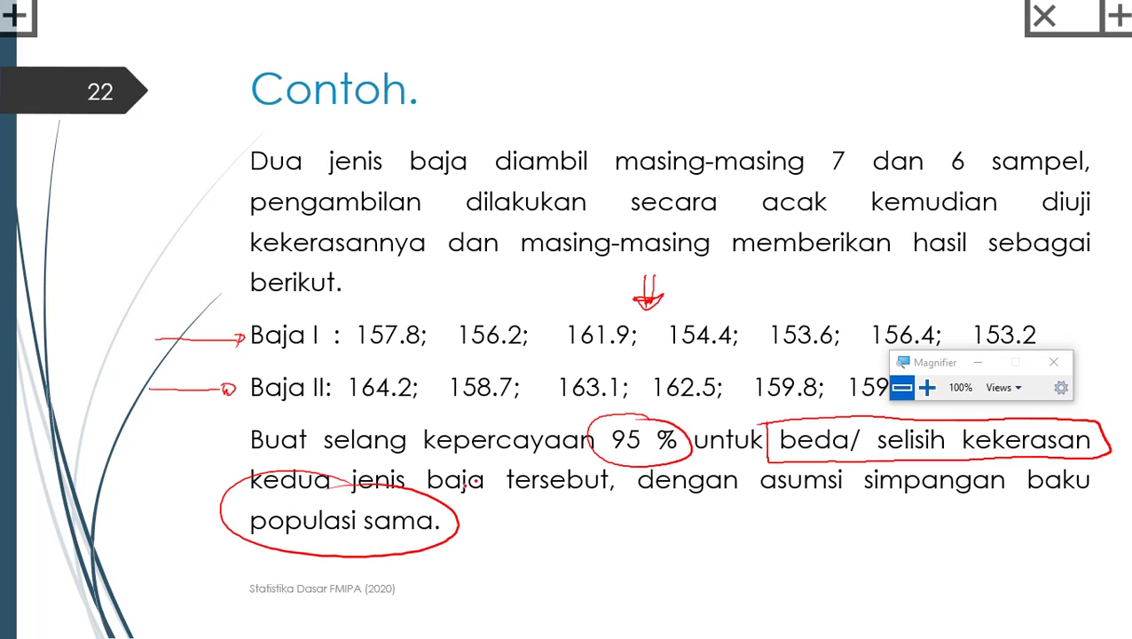
{"action": "left_click_drag", "start_coordinate": [419, 536], "coordinate": [546, 564]}
{"action": "mouse_move", "coordinate": [609, 545]}
{"action": "left_mouse_down"}
{"action": "mouse_move", "coordinate": [631, 525]}
{"action": "mouse_move", "coordinate": [631, 538]}
{"action": "left_mouse_up"}
{"action": "left_click_drag", "start_coordinate": [641, 527], "coordinate": [638, 528]}
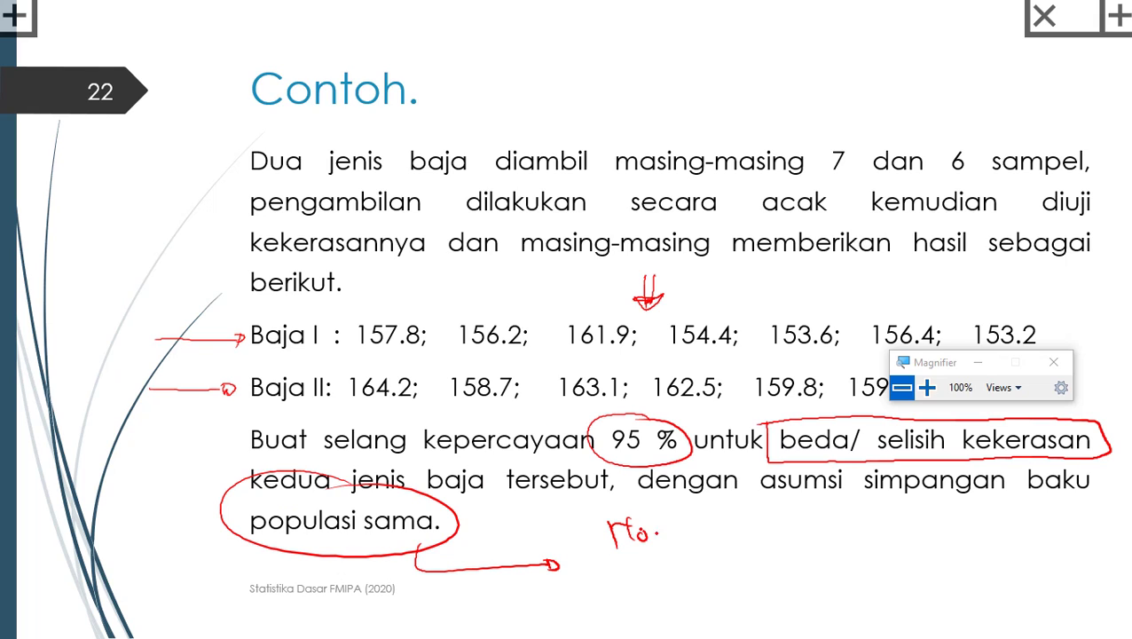